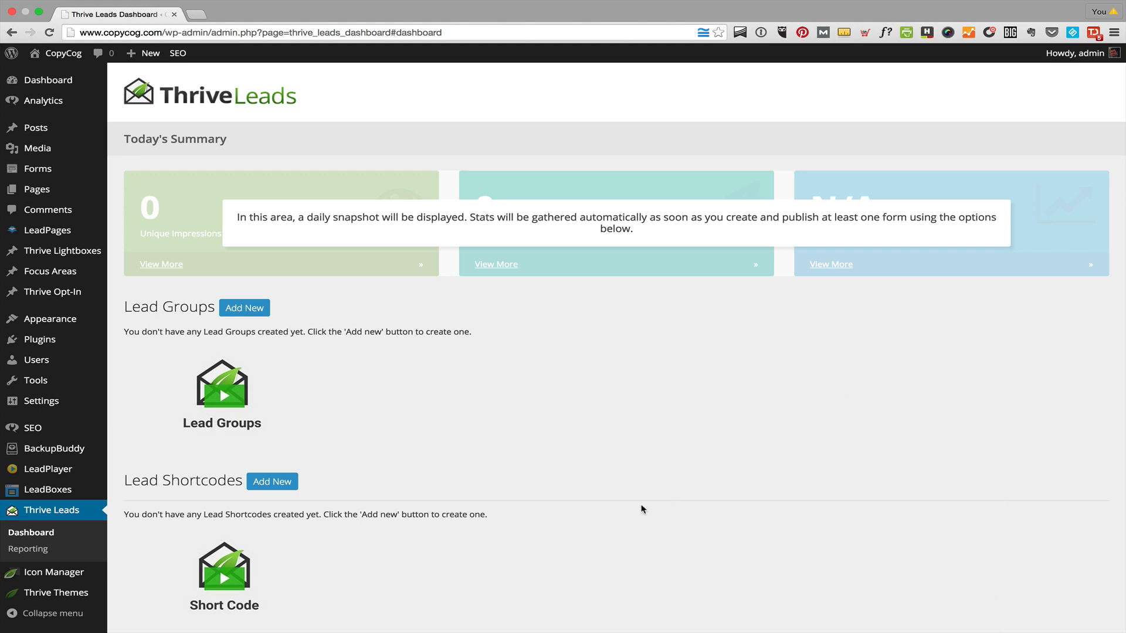
Step: Look over the dashboard's summary, Lead Groups, Lead Shortcodes and 2 Step Lightboxes sections
scroll(643, 509, down, 2)
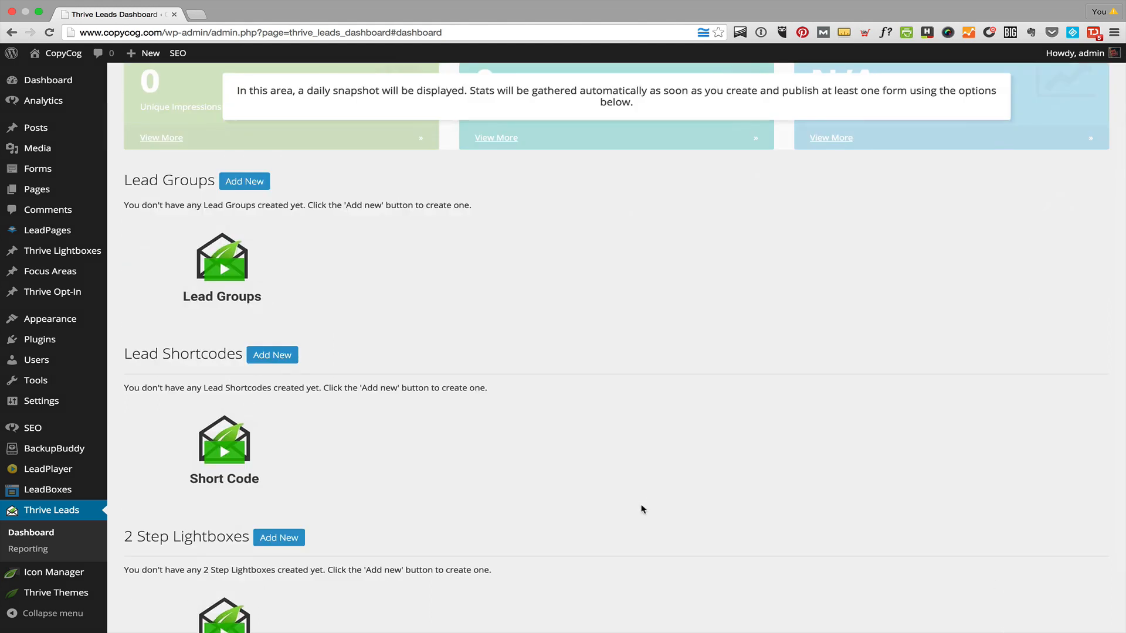
scroll(642, 509, down, 1)
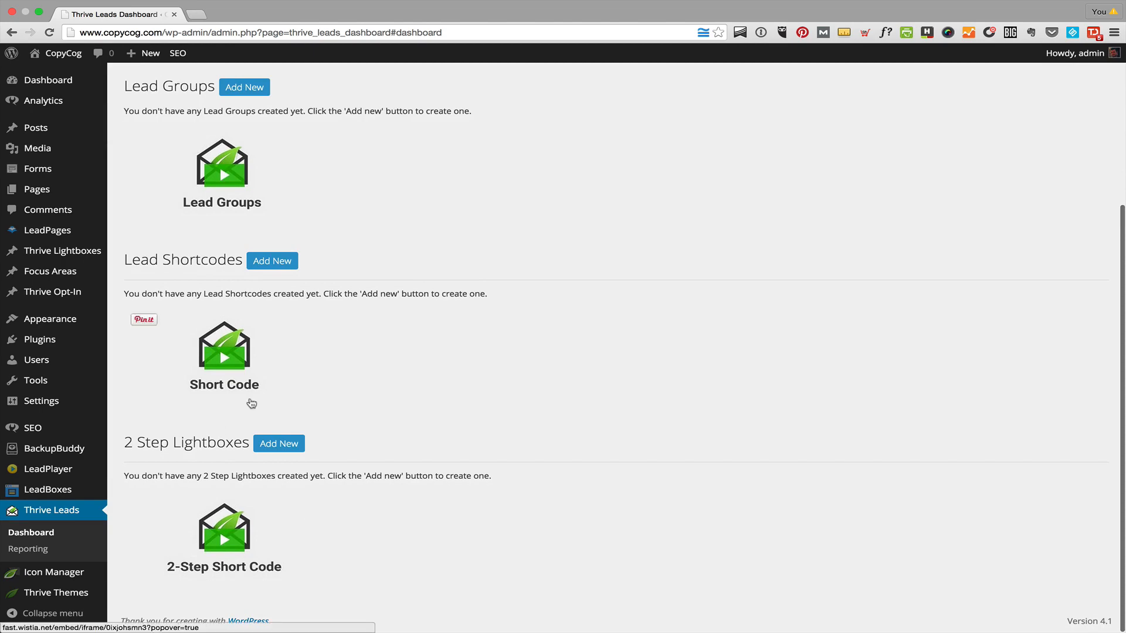
scroll(251, 403, up, 4)
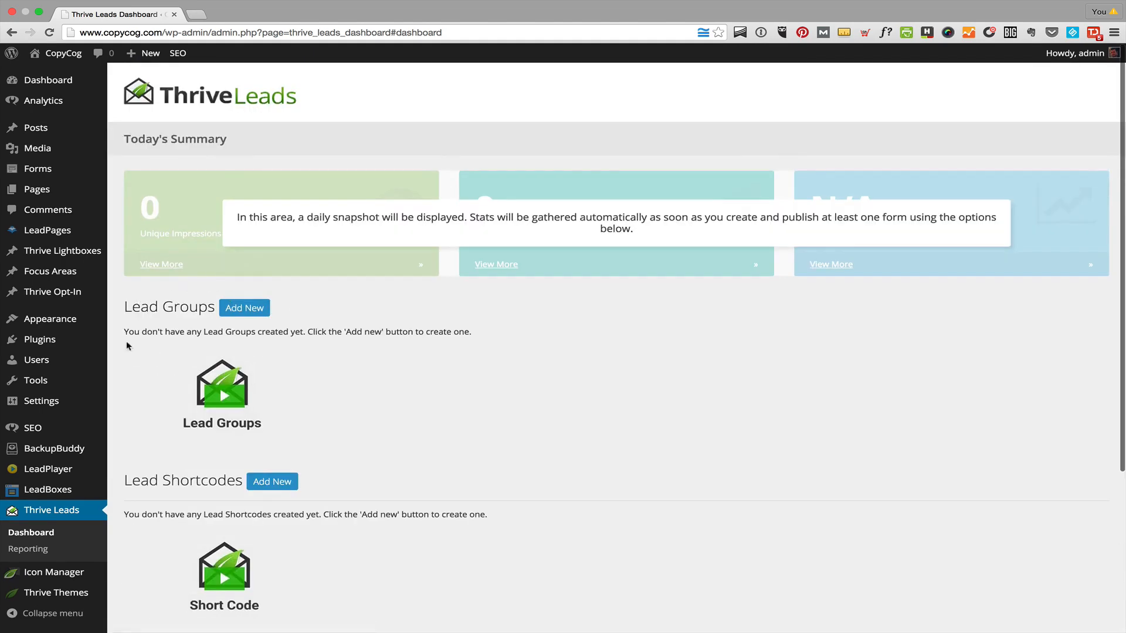
scroll(197, 487, down, 3)
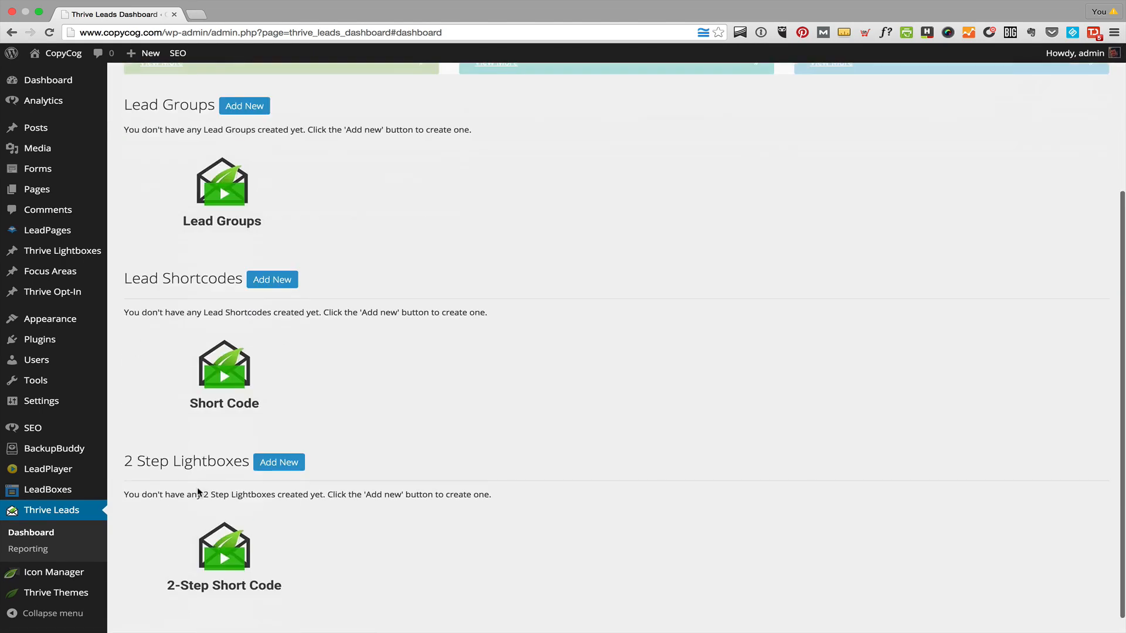
scroll(396, 469, up, 1)
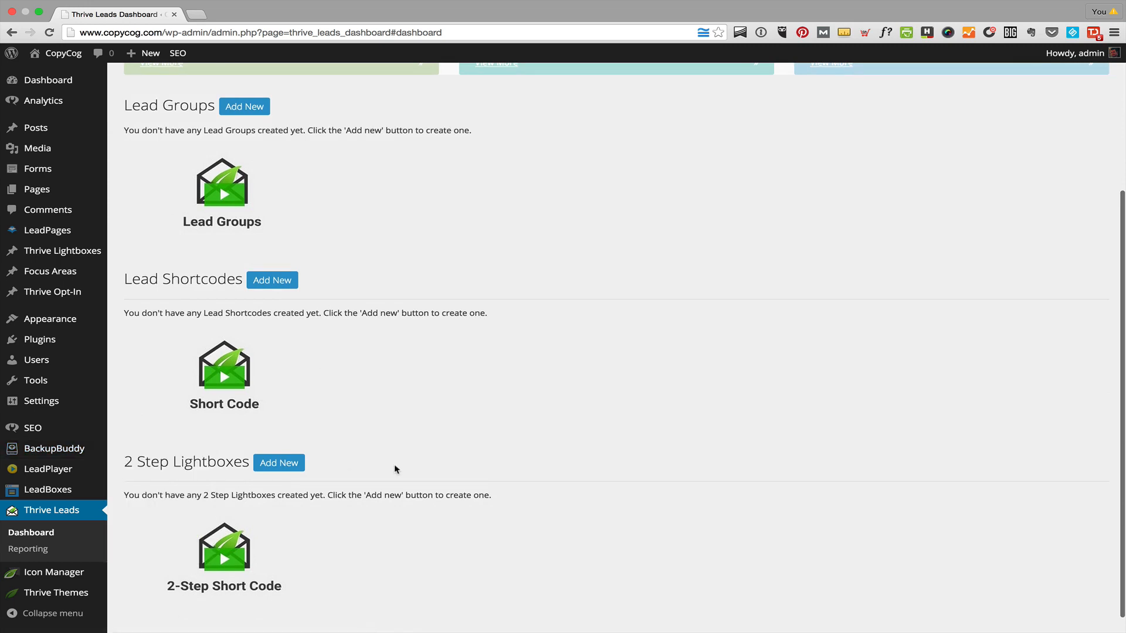
scroll(394, 464, up, 3)
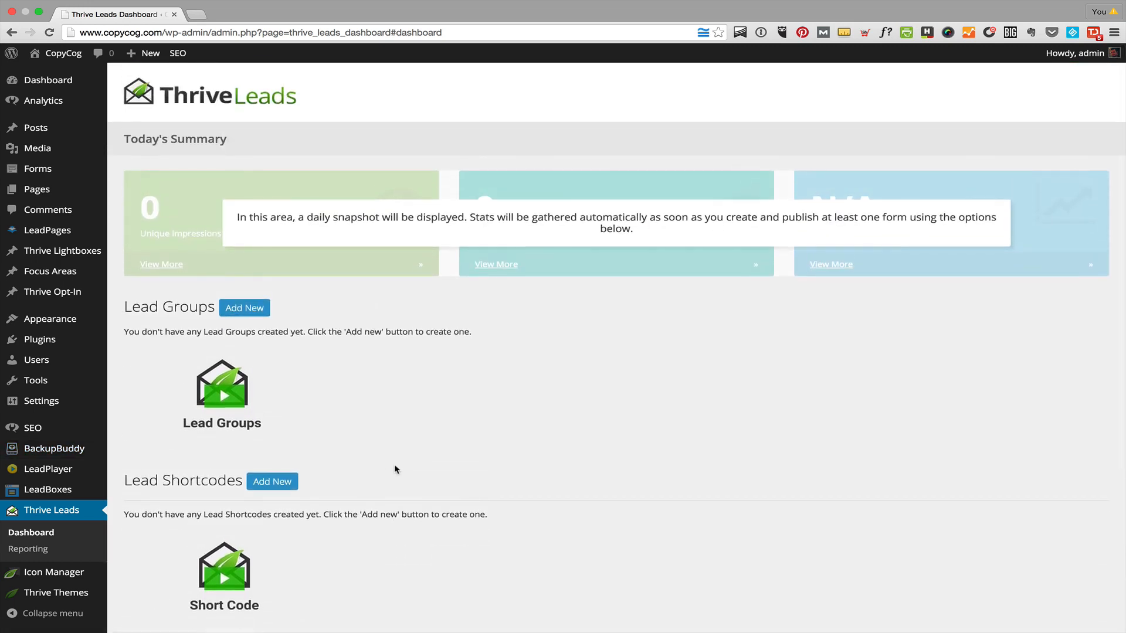
Step: Create a lead group named Demo and expand it to list its form types
click(237, 310)
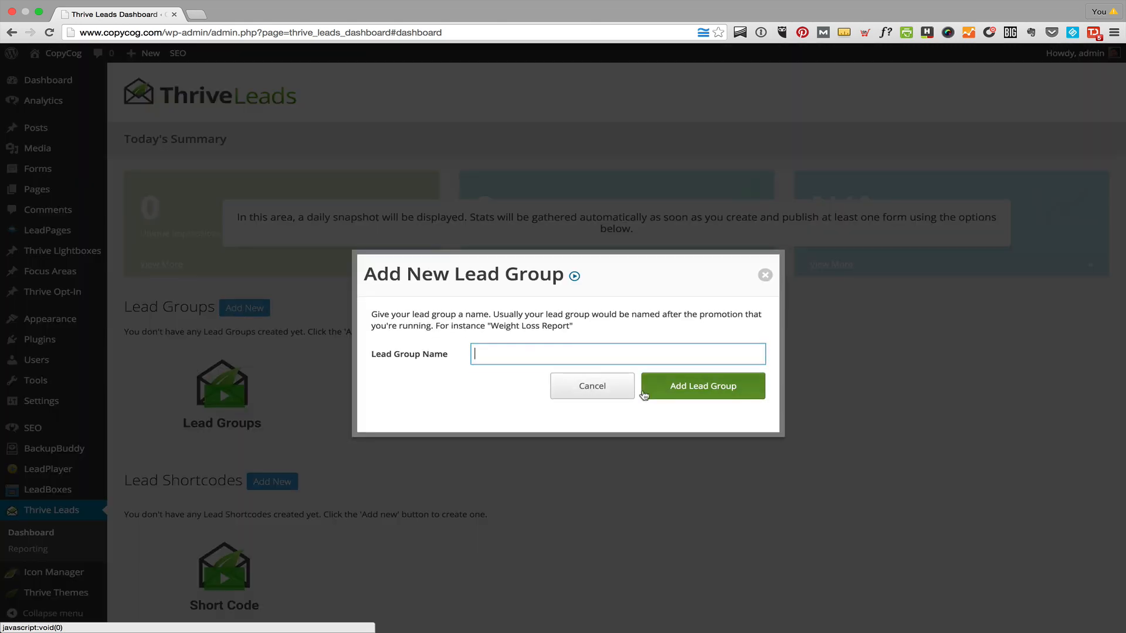
text(Demo)
click(731, 414)
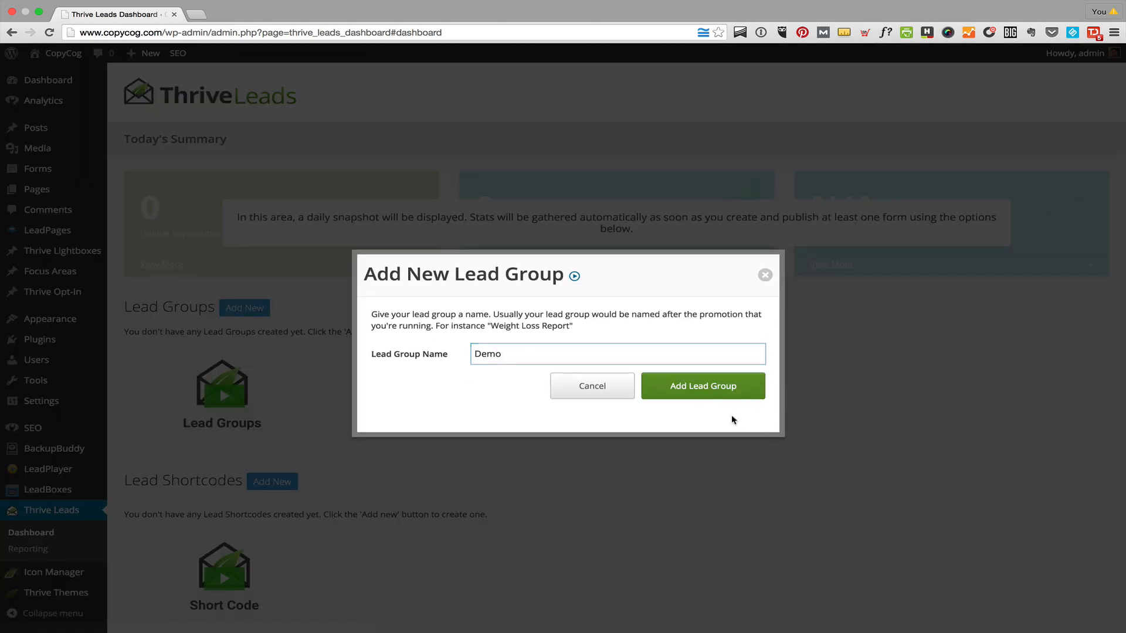
click(732, 397)
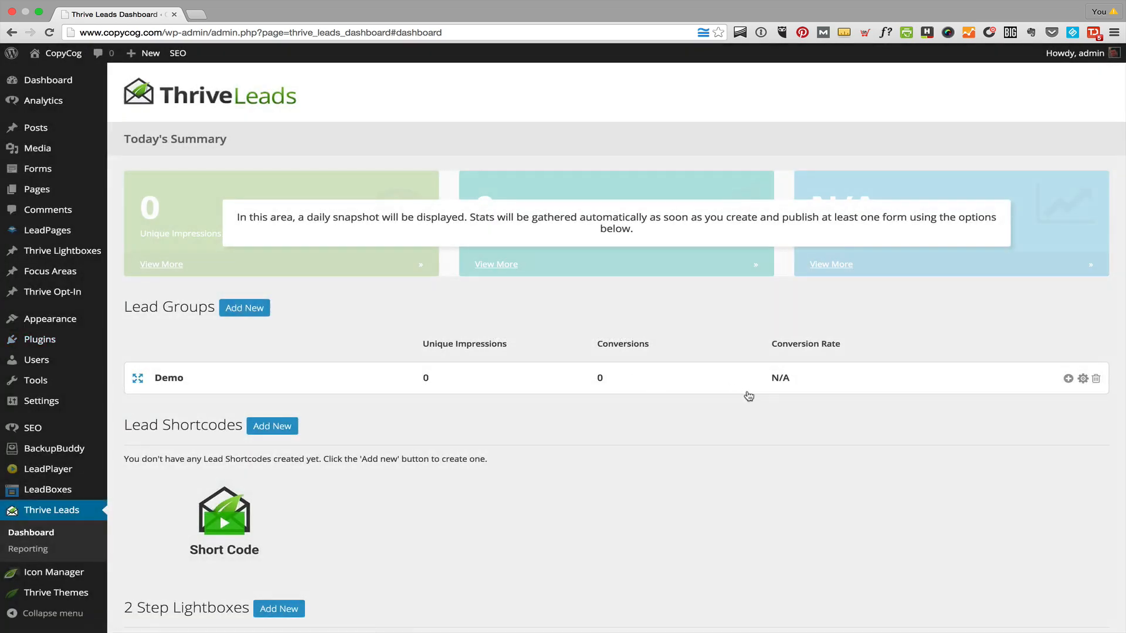
click(168, 380)
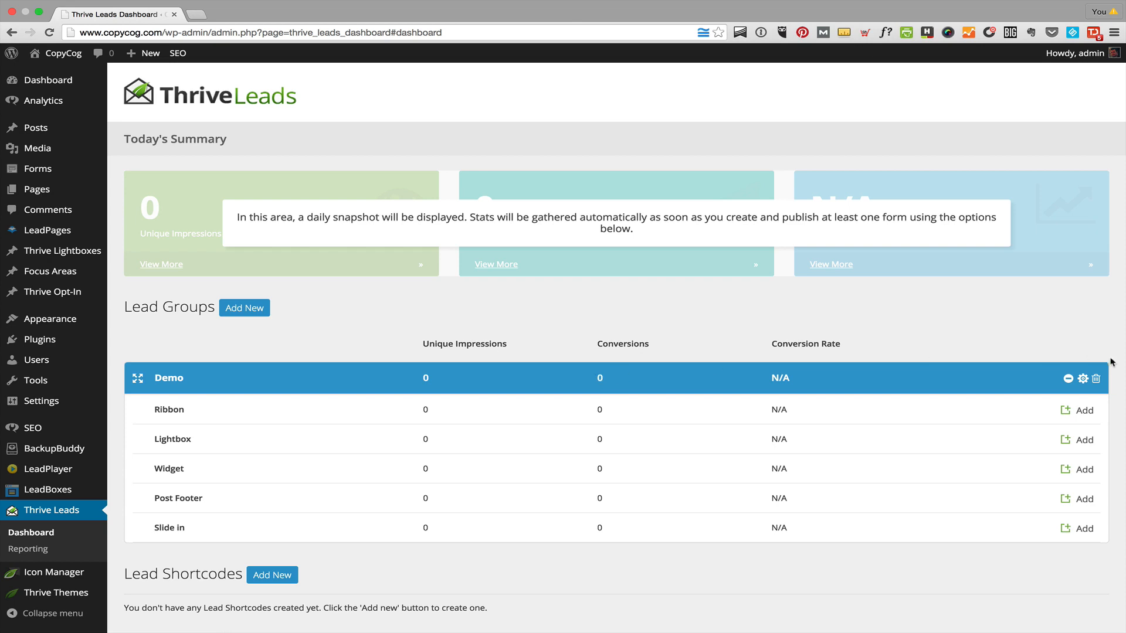
Step: Open the Demo group's display settings and examine the display options for categories, posts, pages, page templates and post types
click(1082, 379)
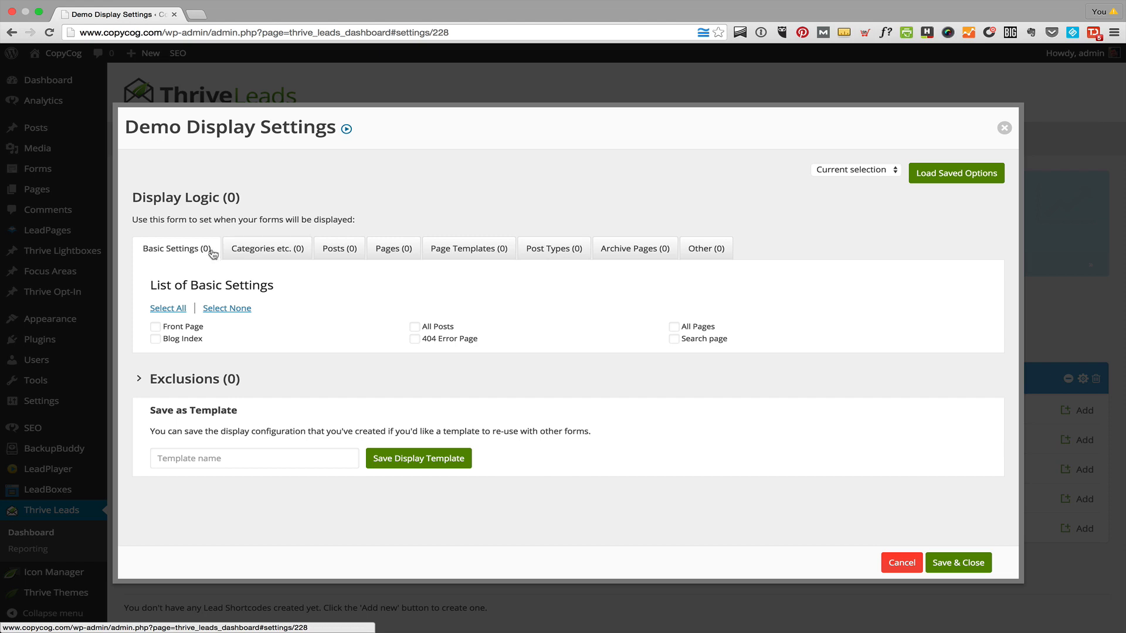
click(243, 251)
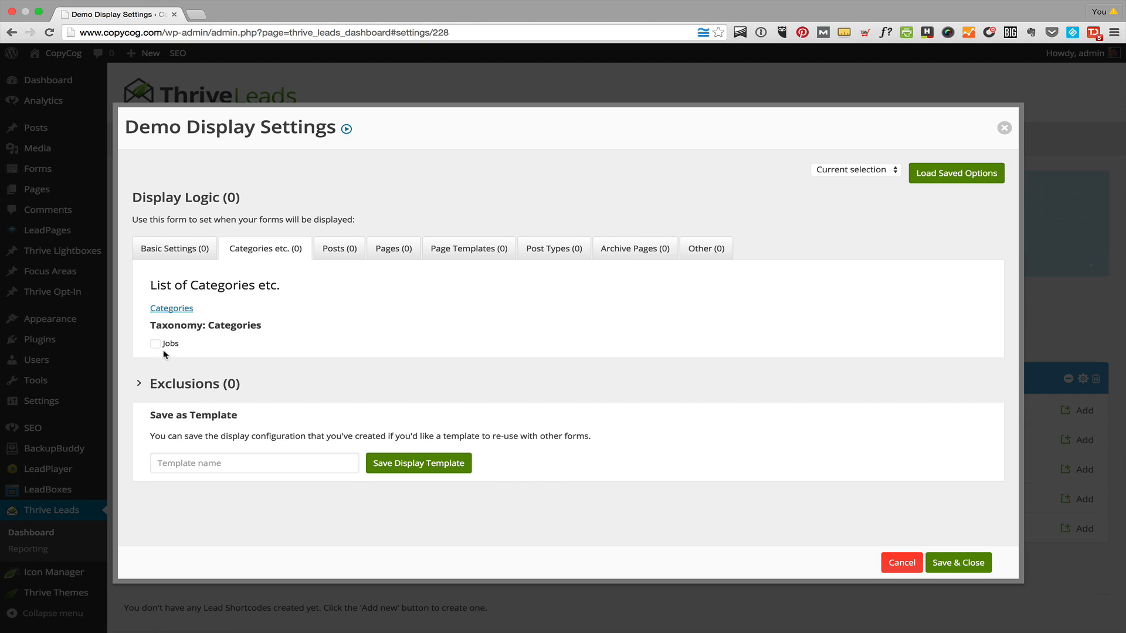
click(351, 246)
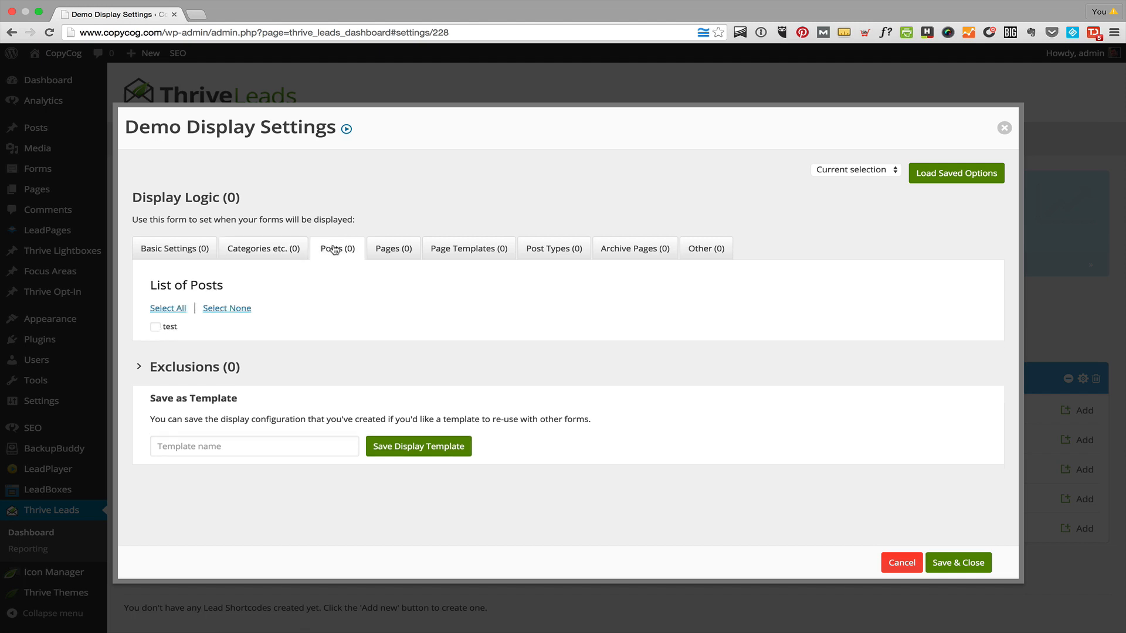
click(407, 247)
click(473, 250)
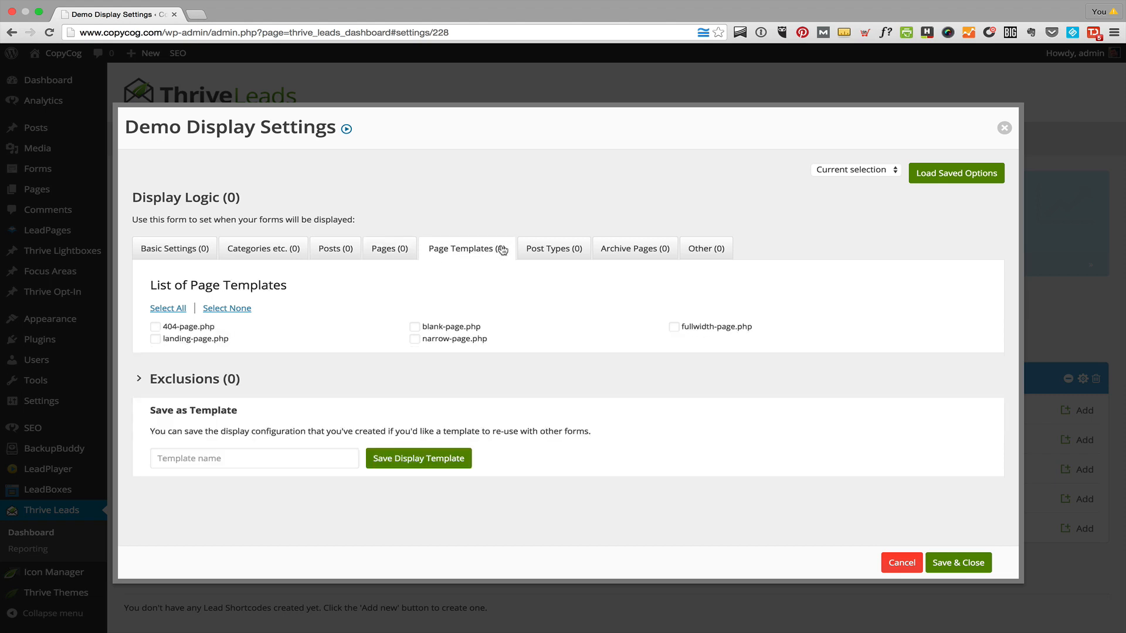
click(546, 244)
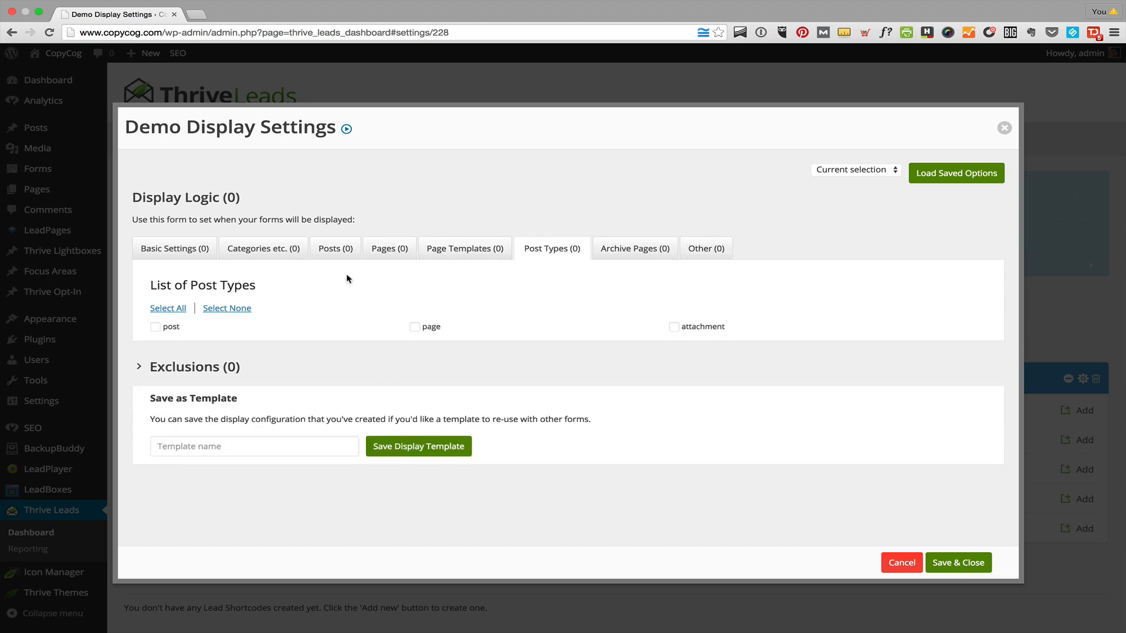
click(186, 248)
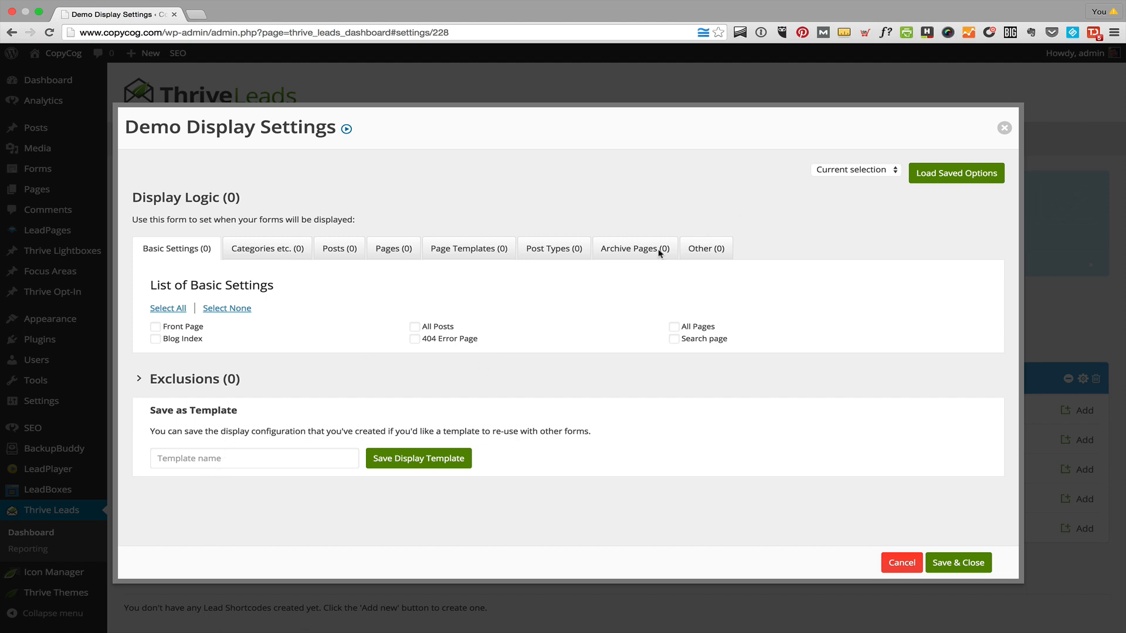
click(260, 245)
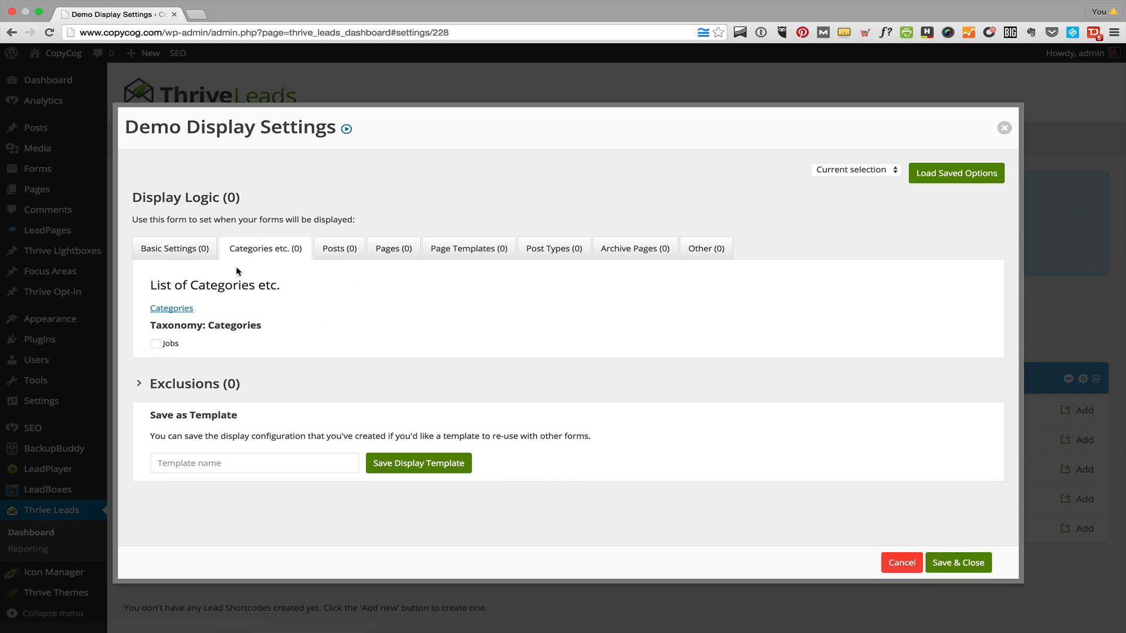
Step: Set the Demo lead group to display on All Posts in the basic settings and save the display settings
click(203, 244)
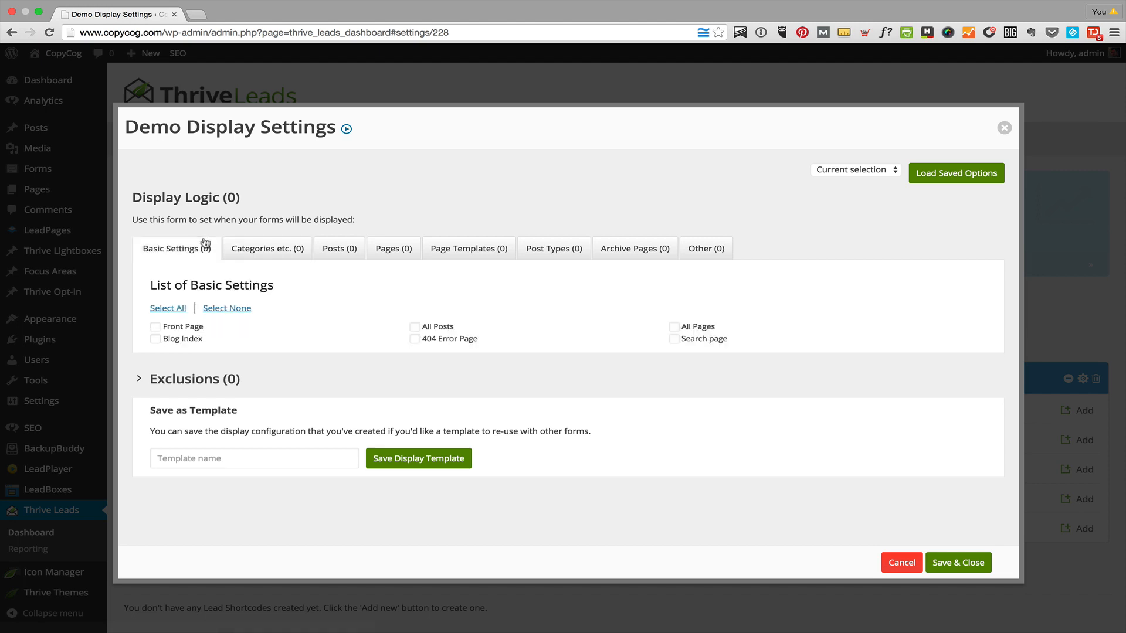
click(414, 327)
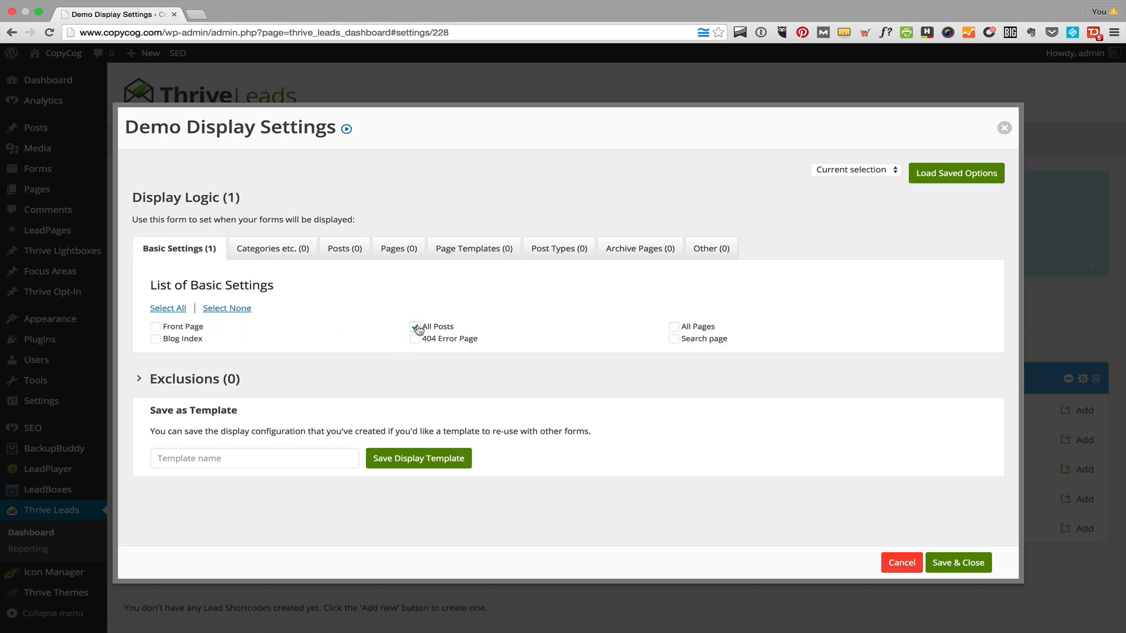
click(960, 566)
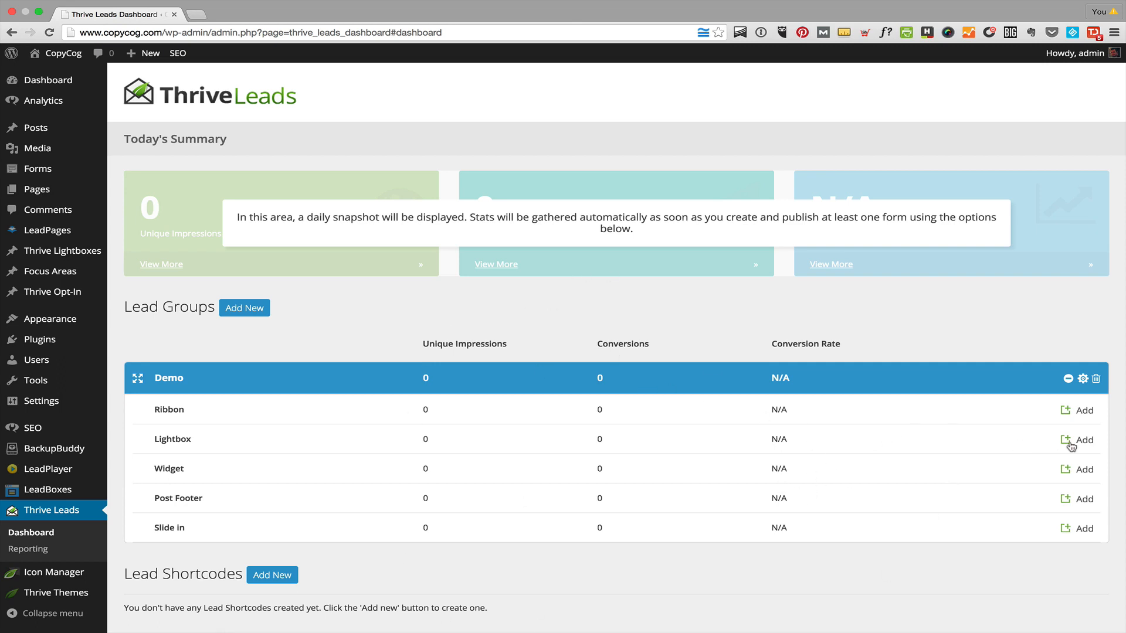
Step: Add a Lightbox form named Control to the Demo lead group and open its trigger settings
click(1089, 442)
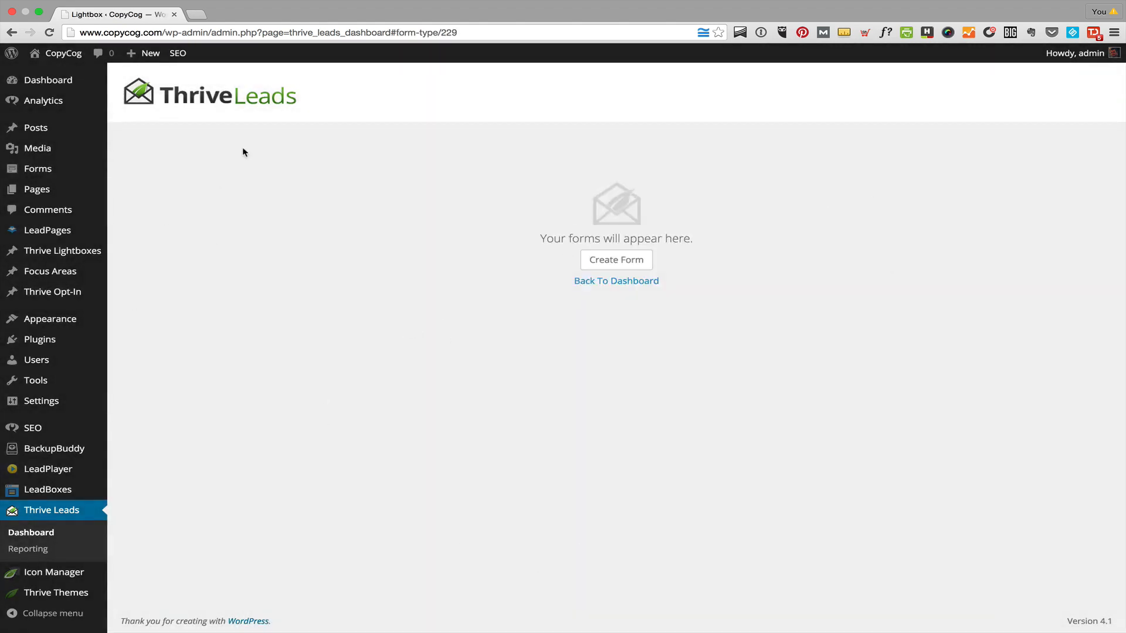
click(616, 261)
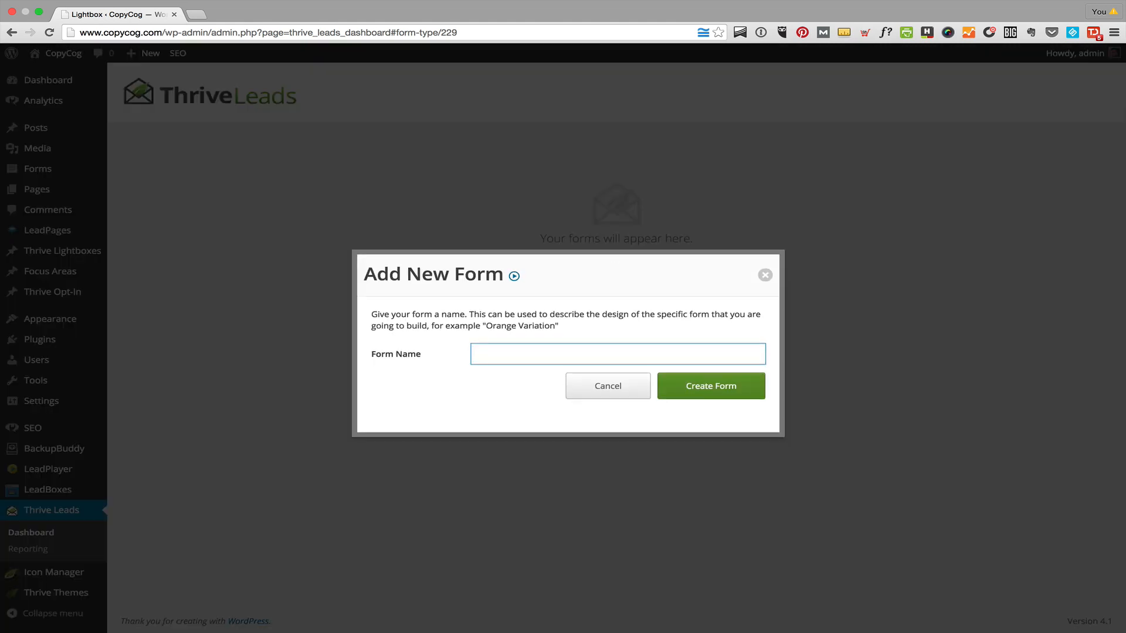
text(Control)
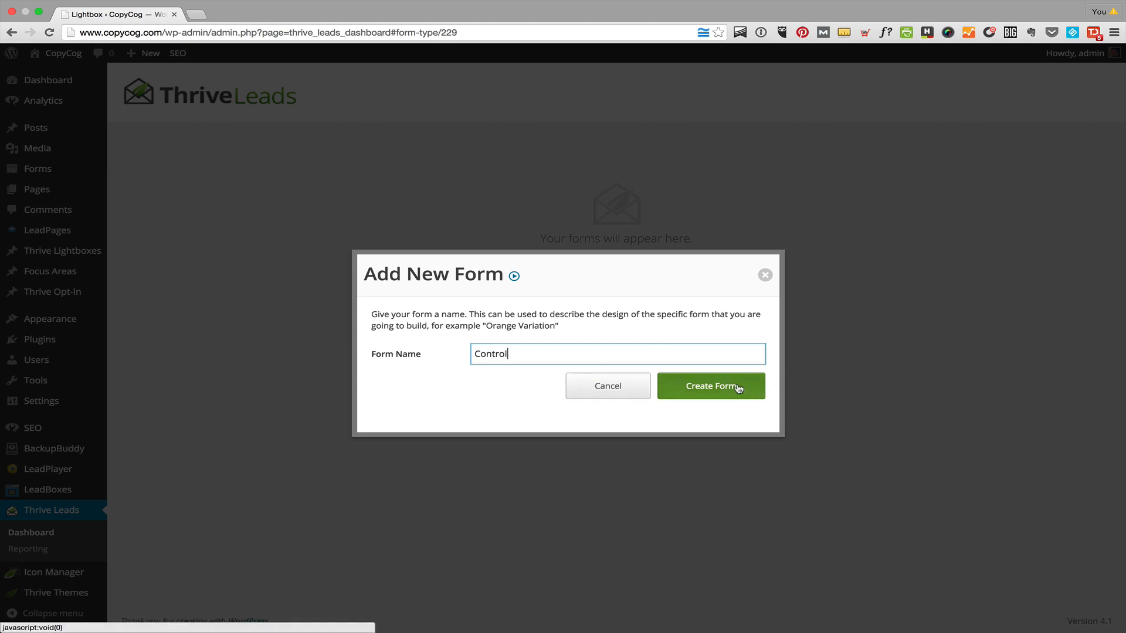
click(737, 383)
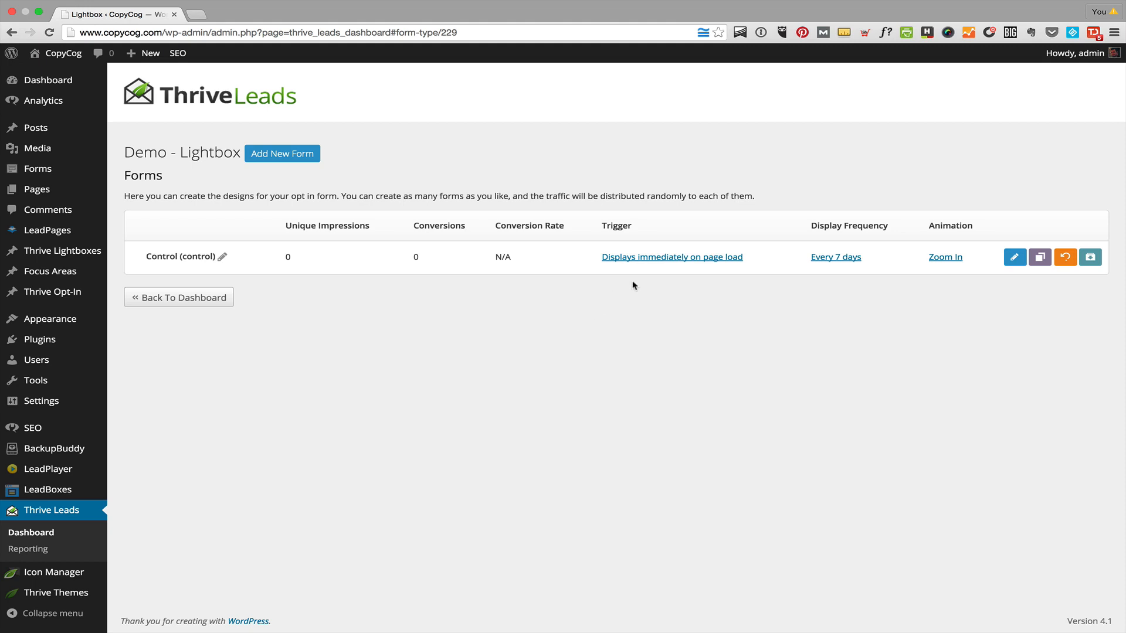
click(636, 260)
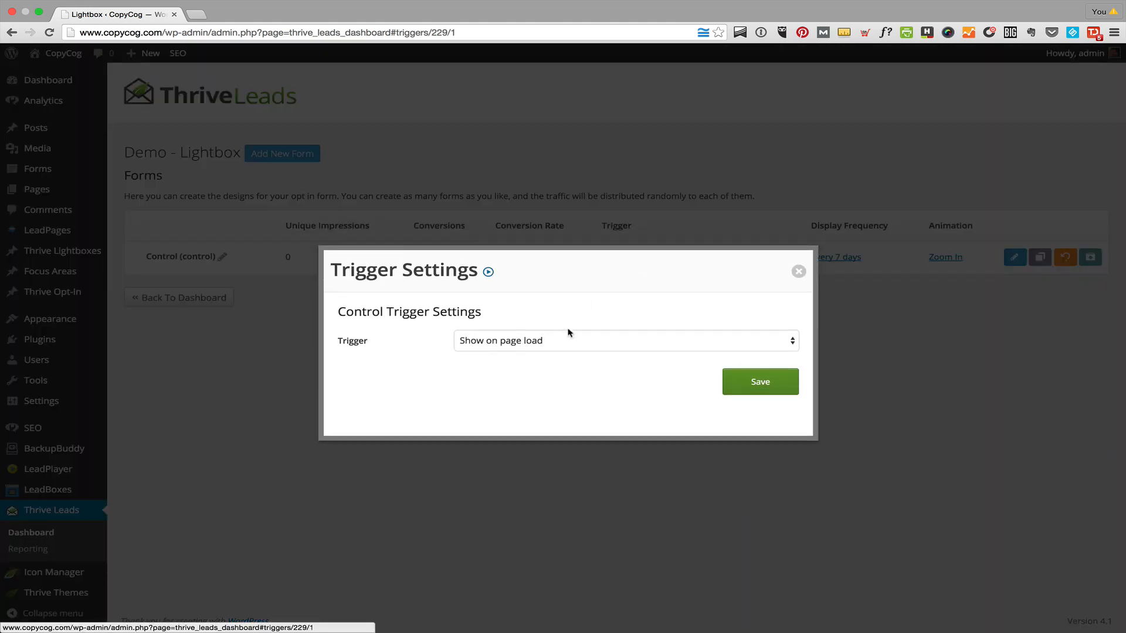
Step: Try the trigger that shows the form after a certain period of time, and the one for scrolling to a specific part of the content
click(571, 346)
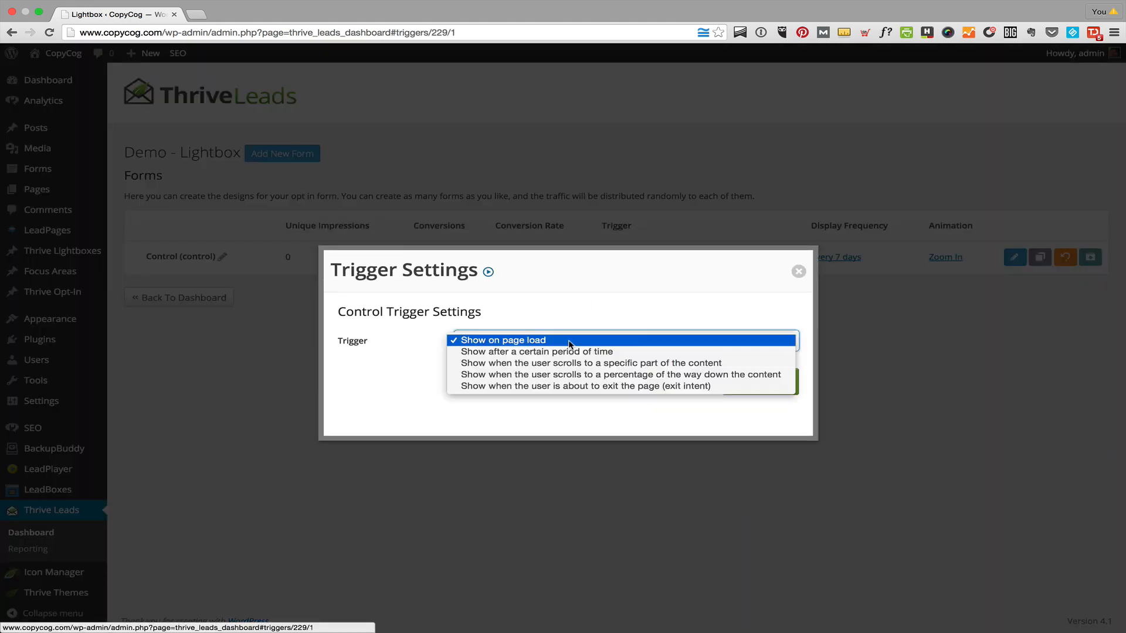
click(480, 352)
drag(477, 354, 514, 330)
click(524, 325)
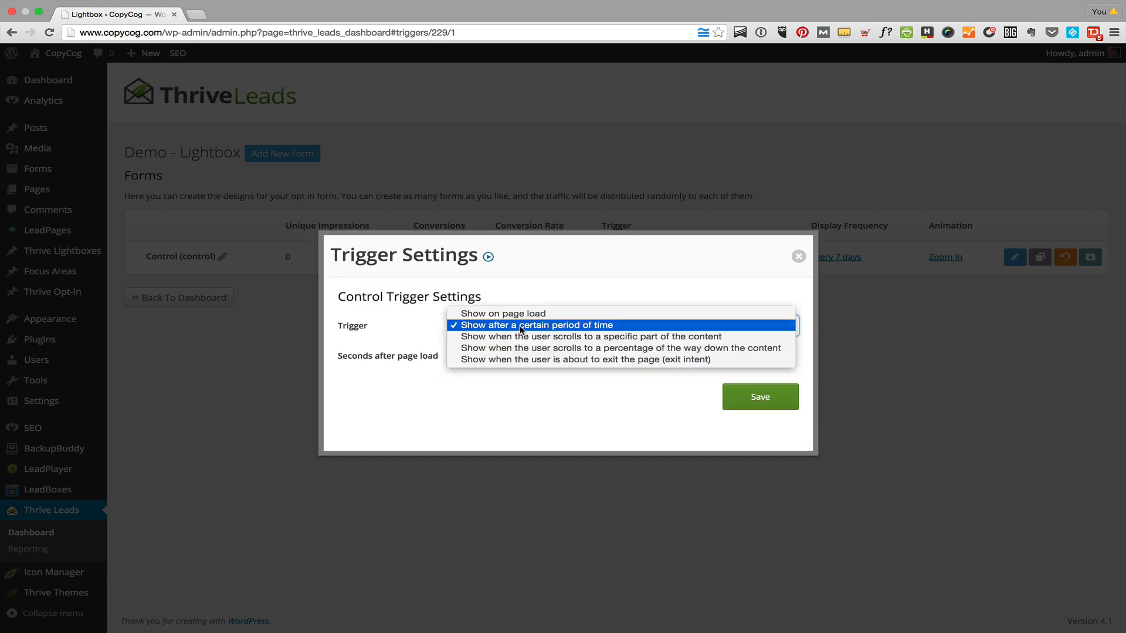
click(512, 338)
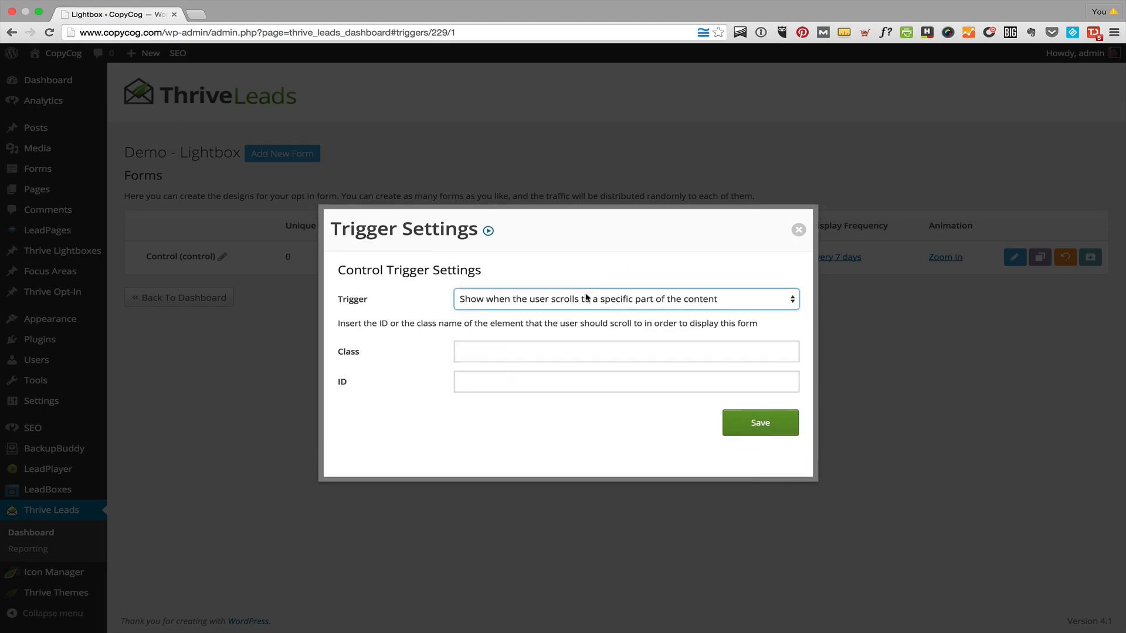
Step: Try the trigger for scrolling a percentage of the way down the content, with the scroll percentage at 100%
click(564, 304)
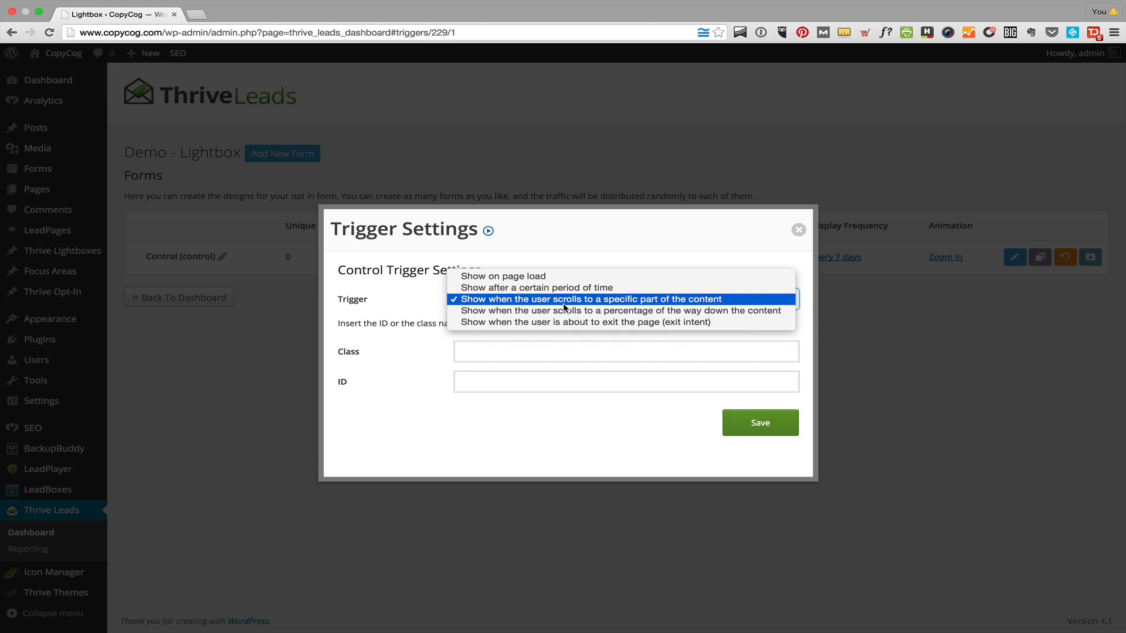
click(552, 312)
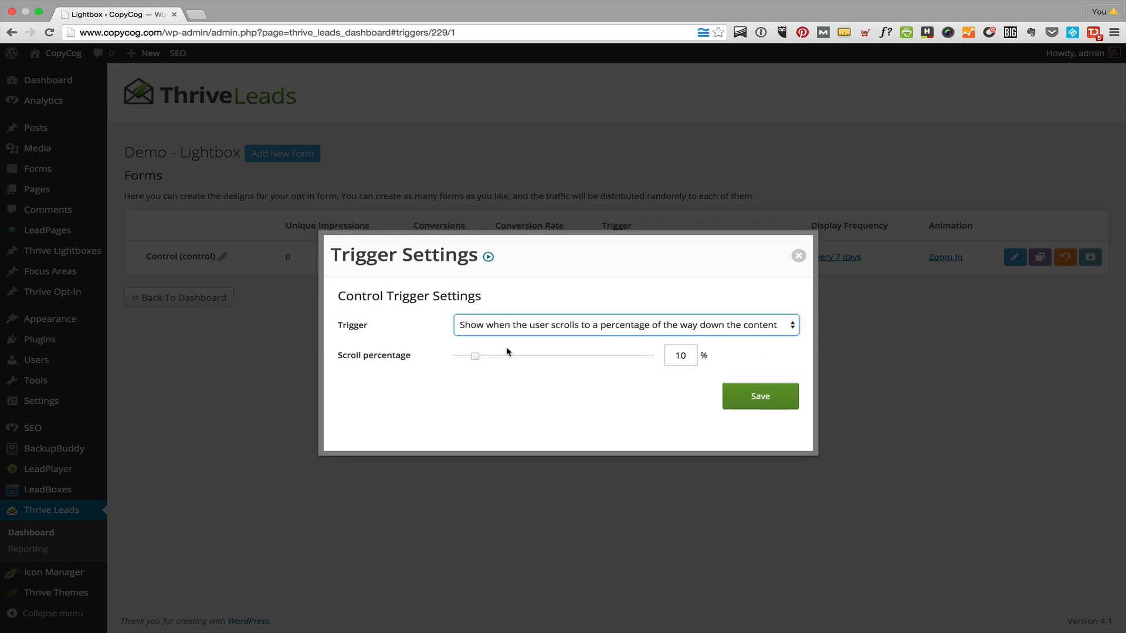
drag(474, 355, 639, 356)
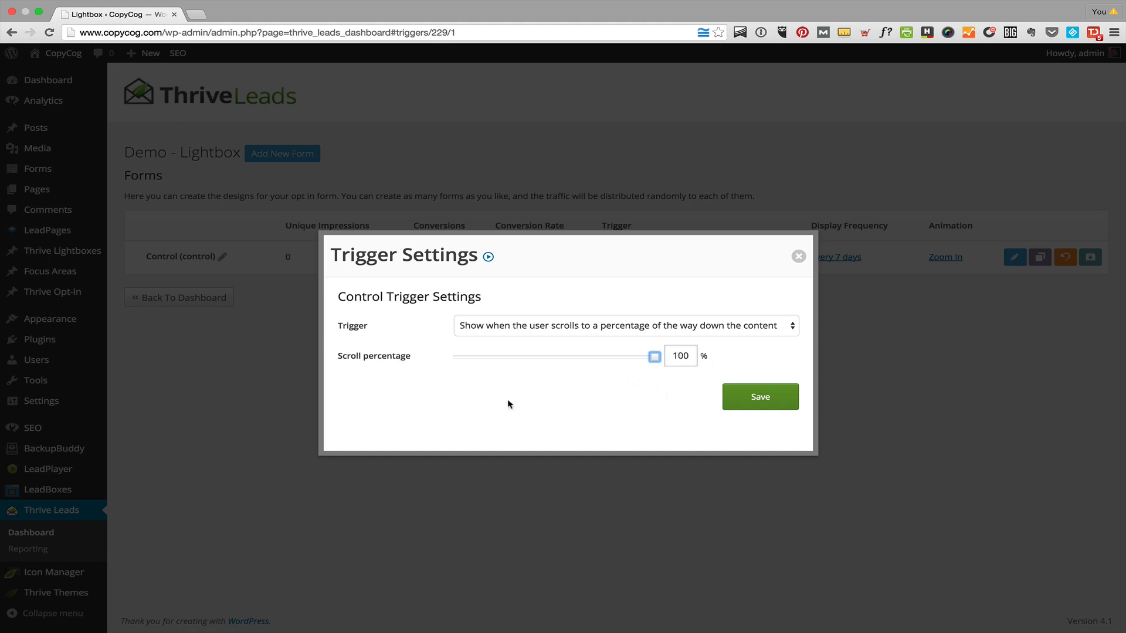
Step: Set the Control form's trigger to exit intent and choose Timer as its mobile trigger
click(522, 327)
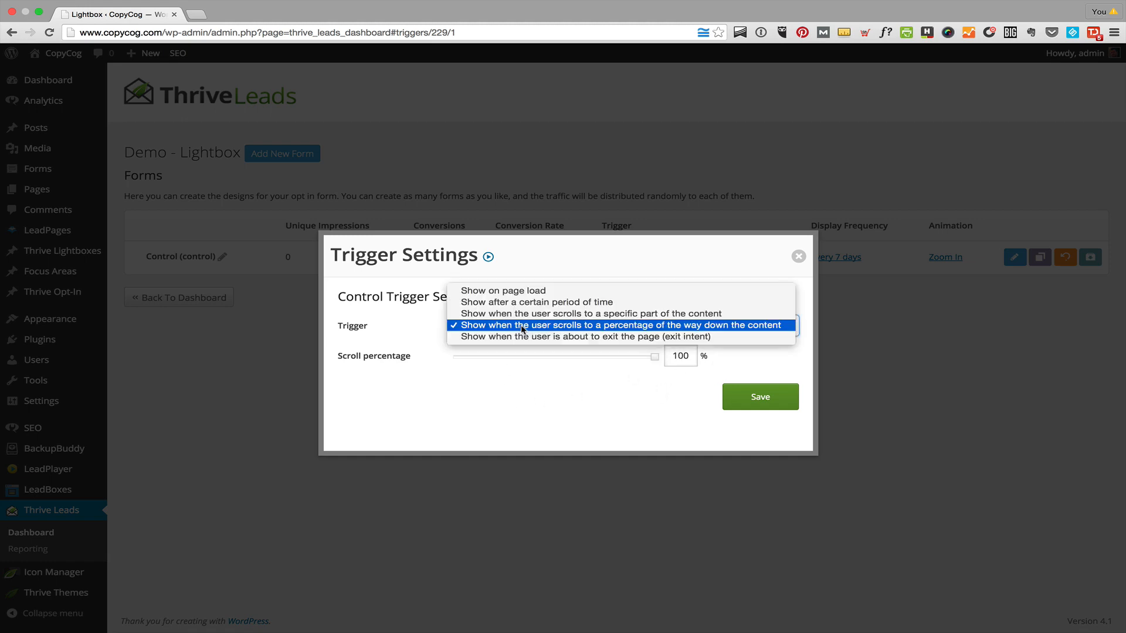
click(516, 336)
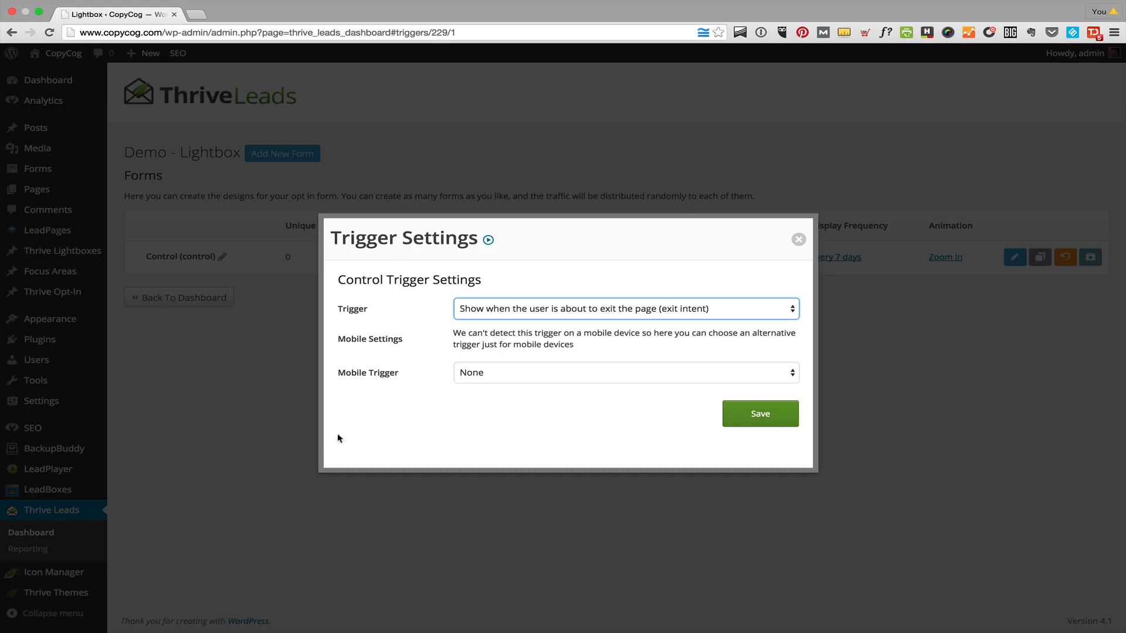
click(673, 372)
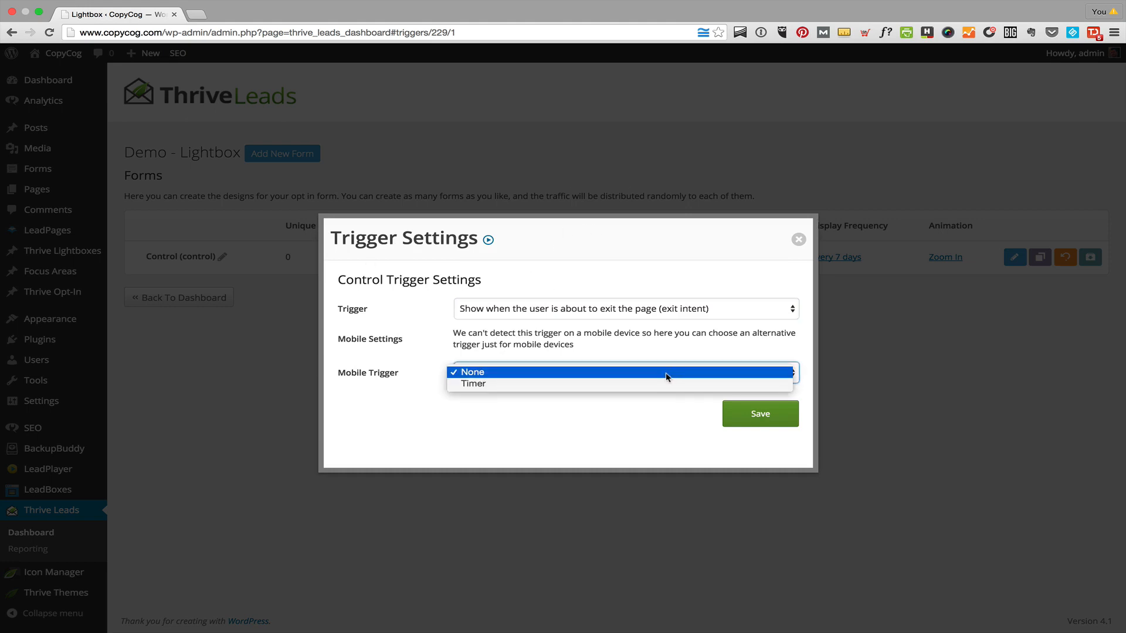
click(652, 386)
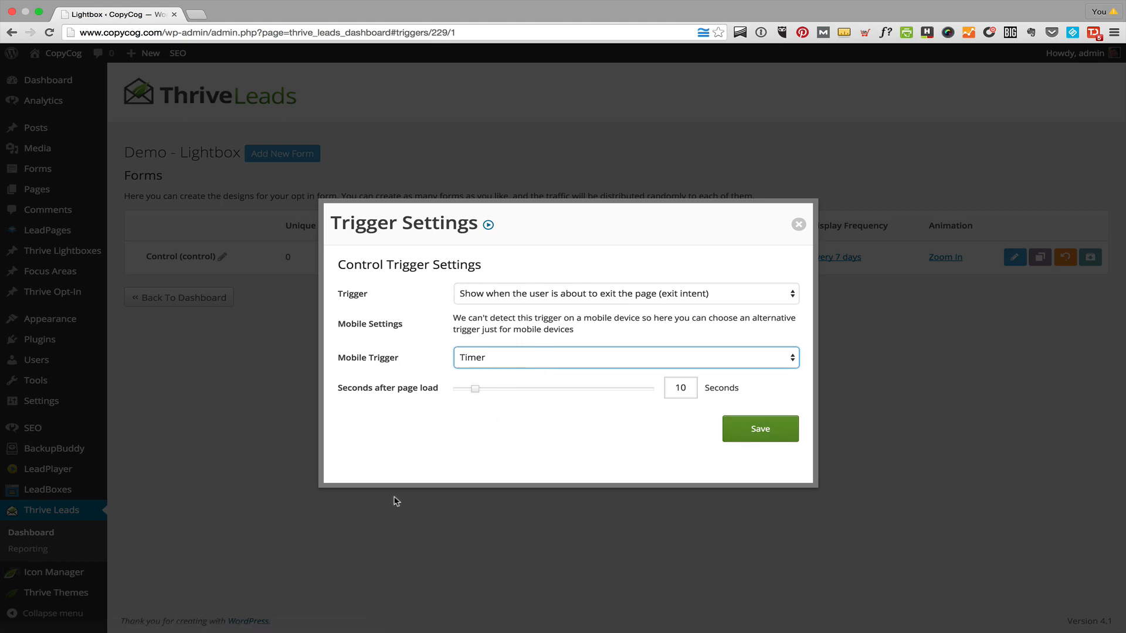
Step: Try the show-on-page-load trigger for the Control form, return it to exit intent, and save the trigger settings
click(573, 293)
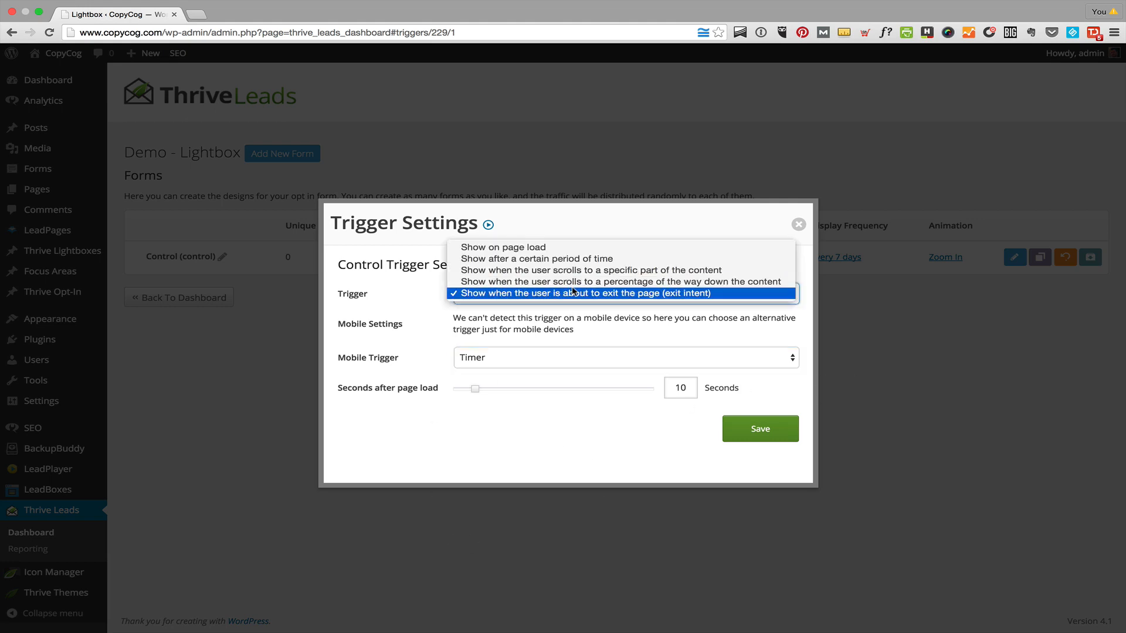
click(581, 247)
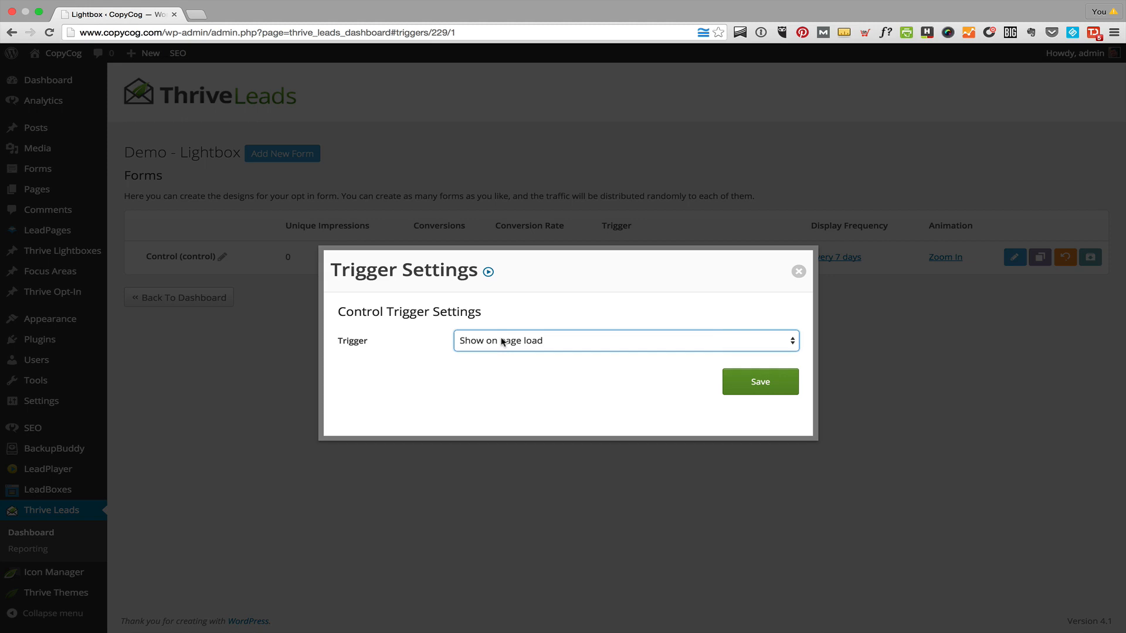
click(502, 342)
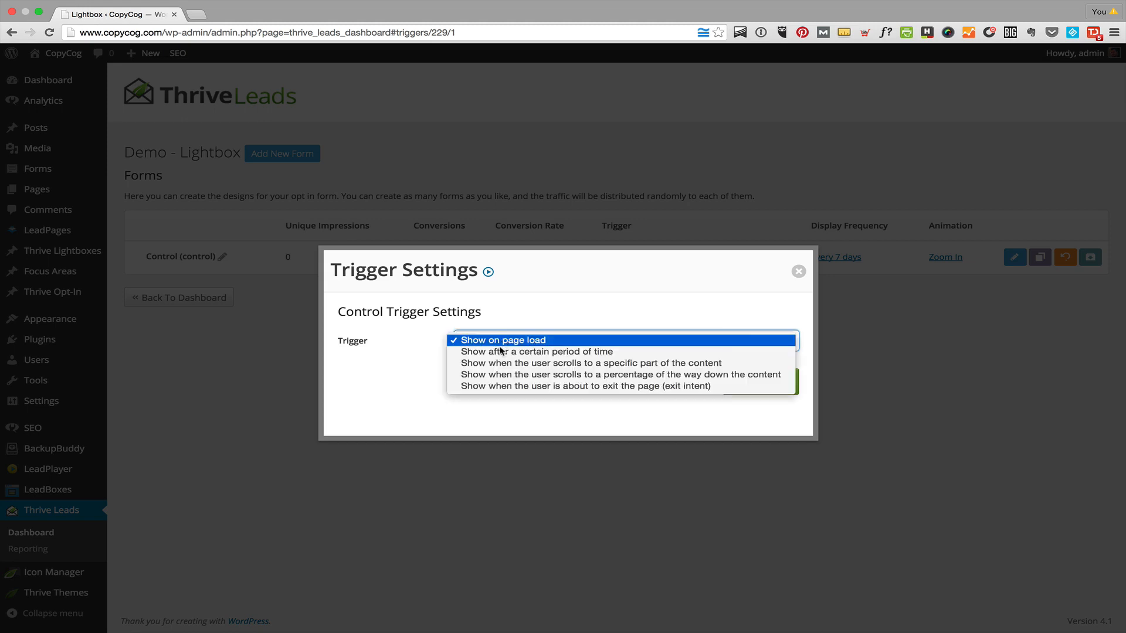
click(490, 386)
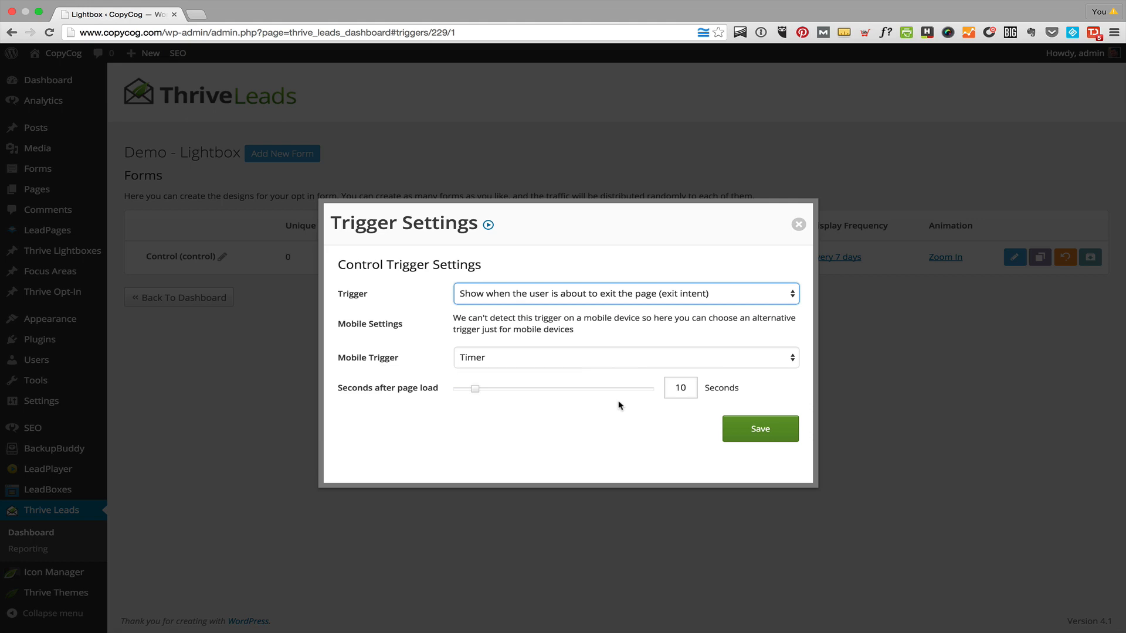
click(788, 440)
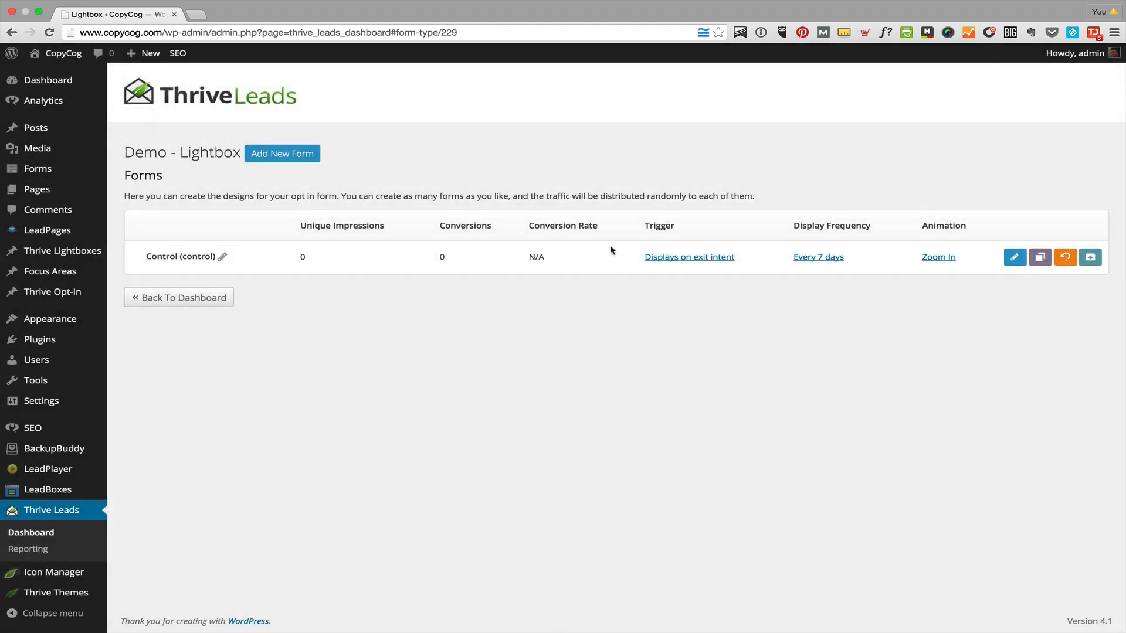
Step: Open the Control form's display frequency settings and save them at once every 7 days
click(820, 258)
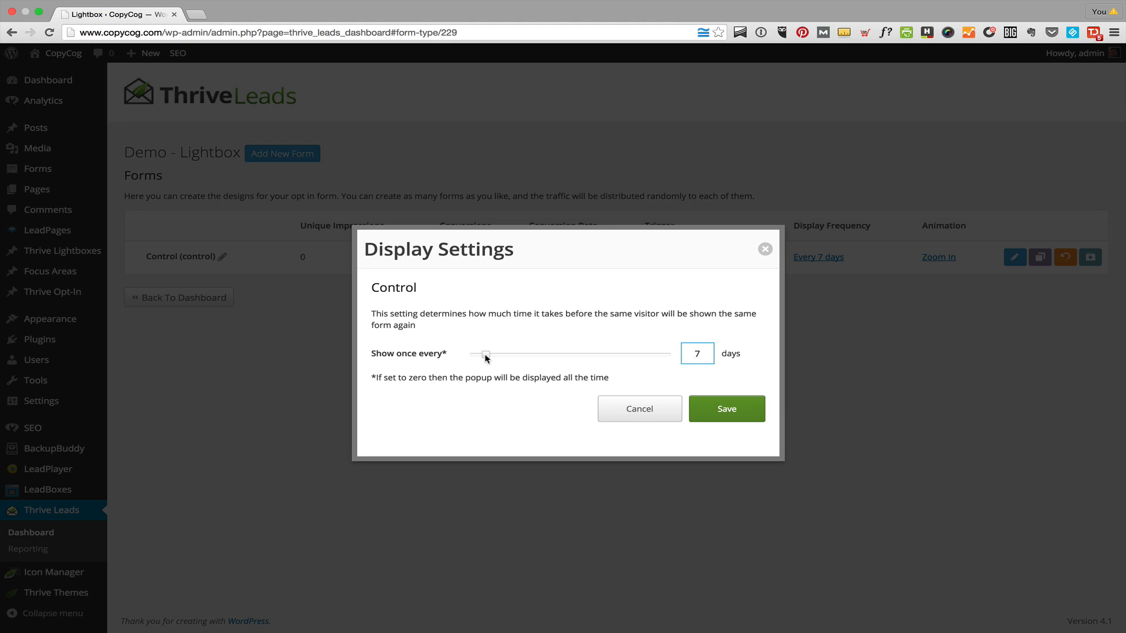
mouse_move(485, 354)
mouse_down()
mouse_move(535, 355)
mouse_move(485, 361)
mouse_up()
click(711, 416)
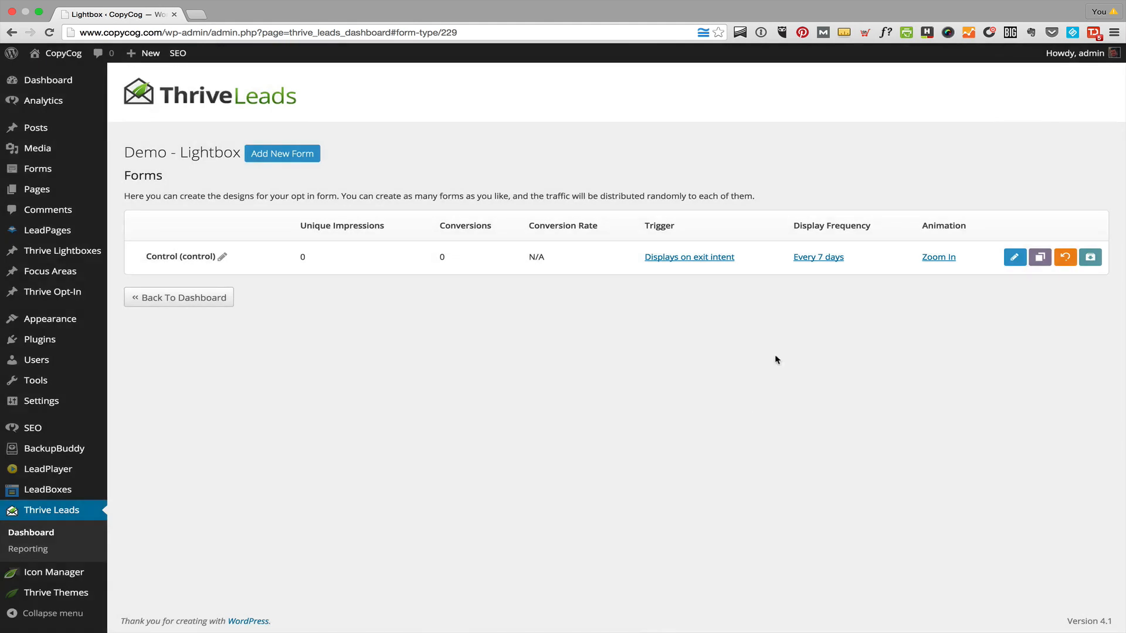
Step: Set the Control form's animation to Slide in from Top and save it
click(928, 256)
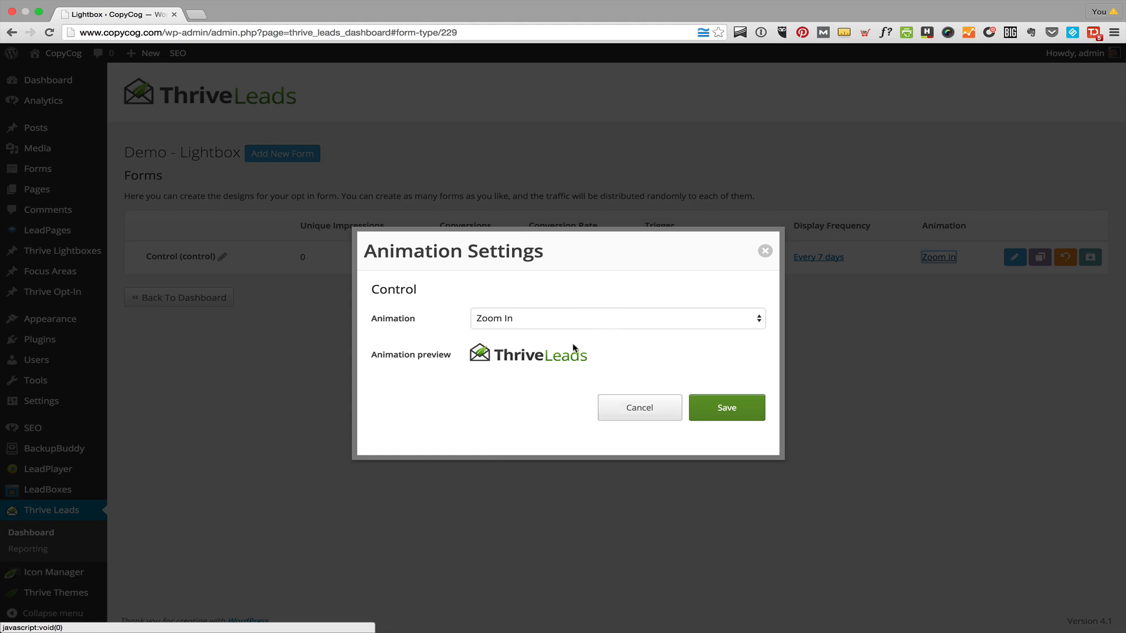
click(532, 317)
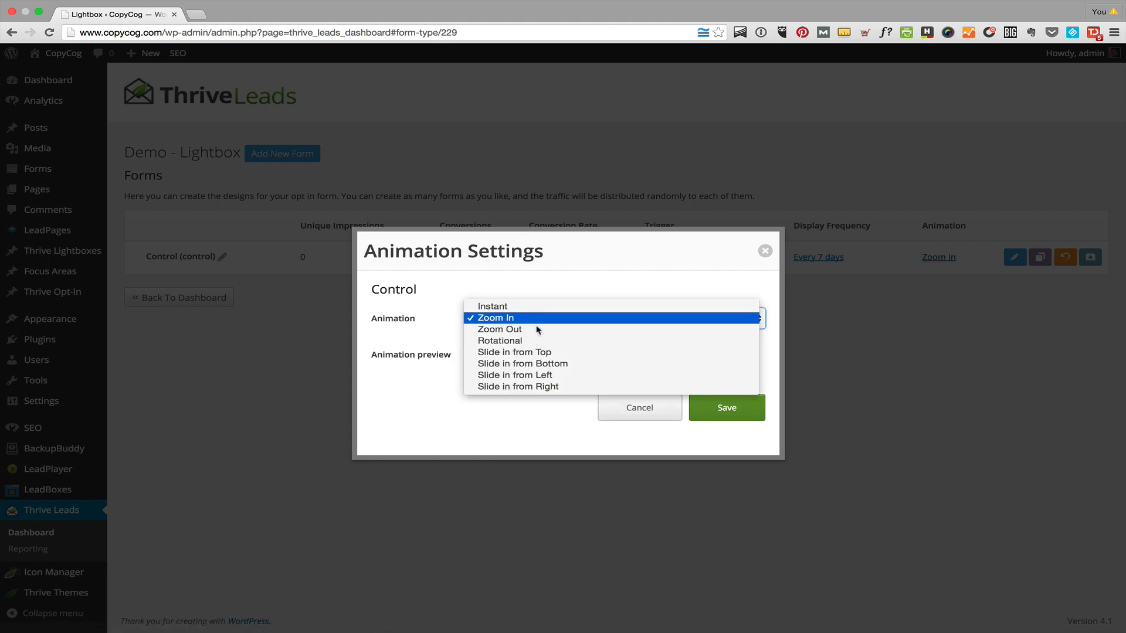
click(549, 353)
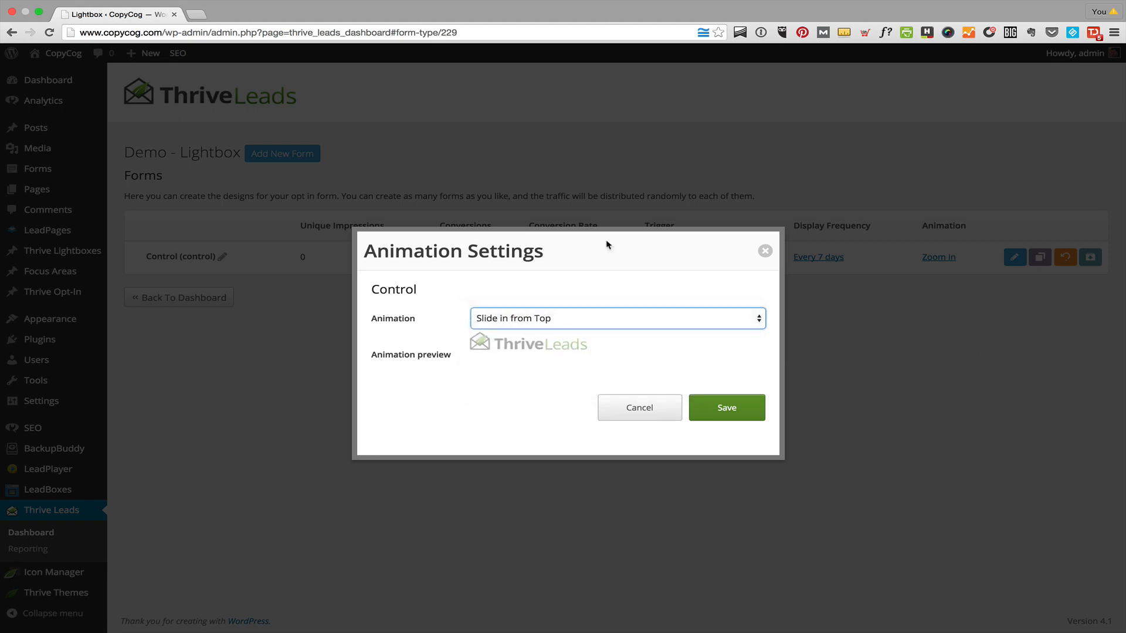
click(725, 406)
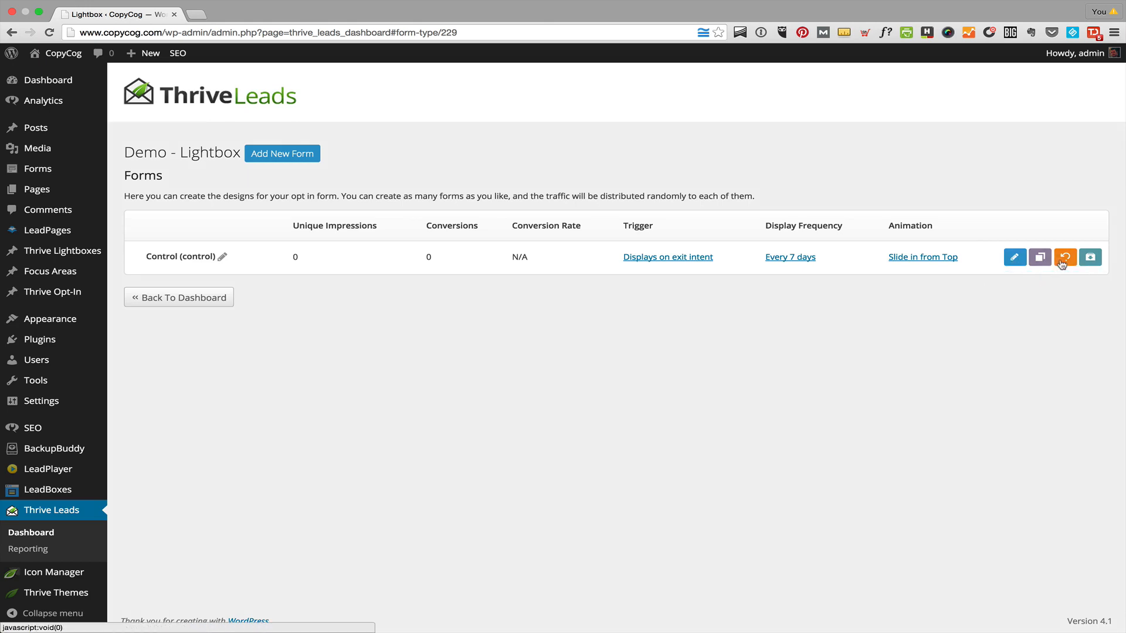
Step: Open the Control form's design and apply the Lightbox Set 005 v2 opt-in template
click(1022, 260)
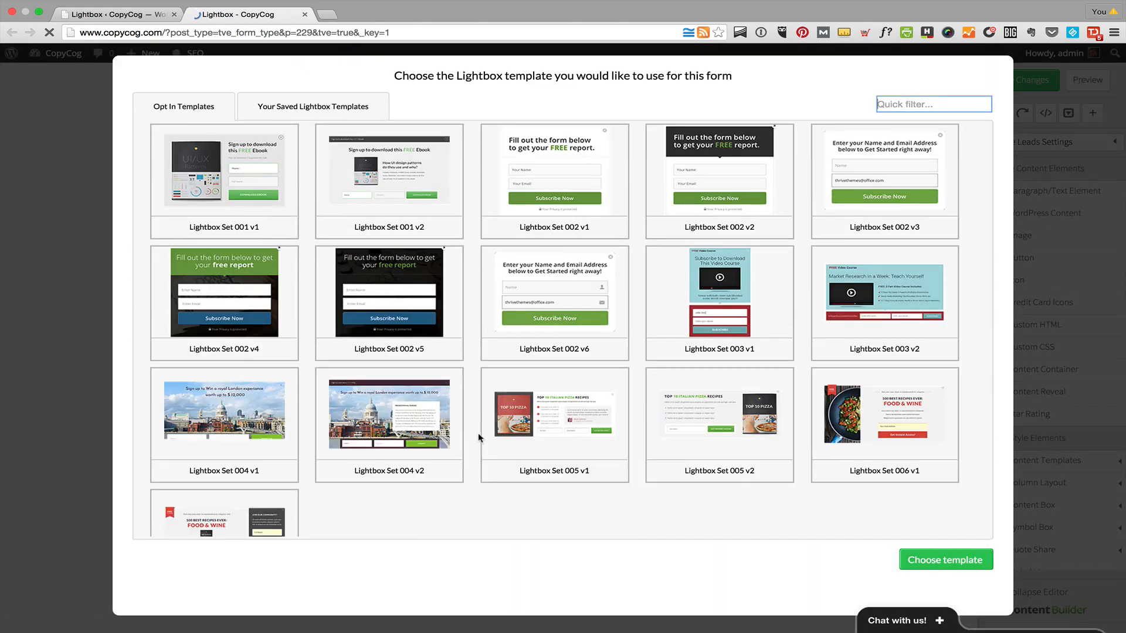
click(777, 436)
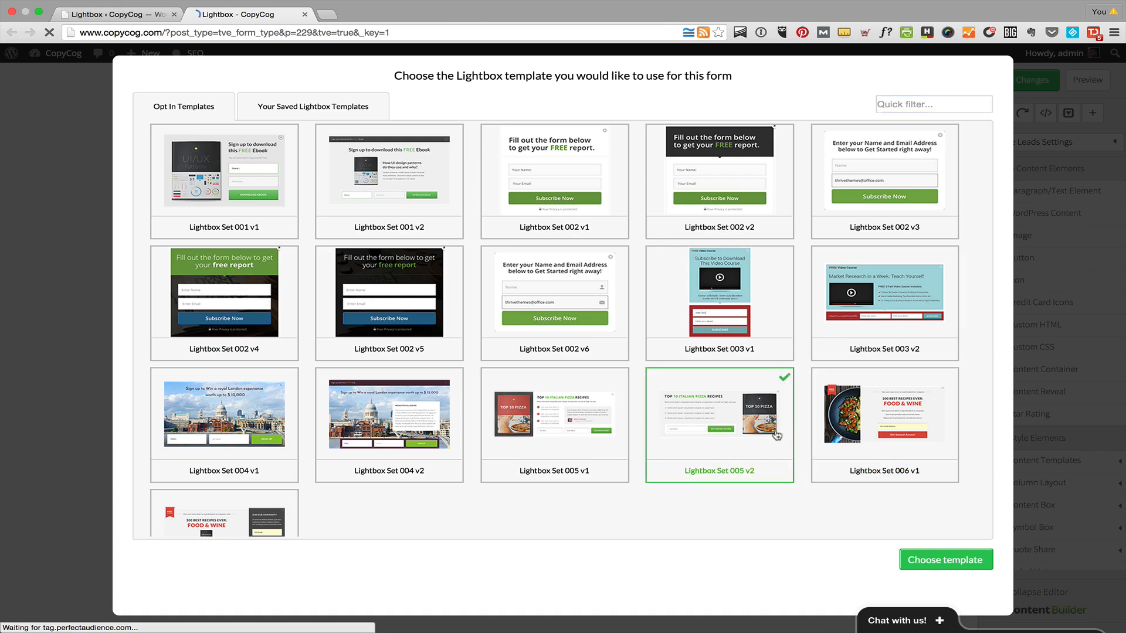
click(968, 560)
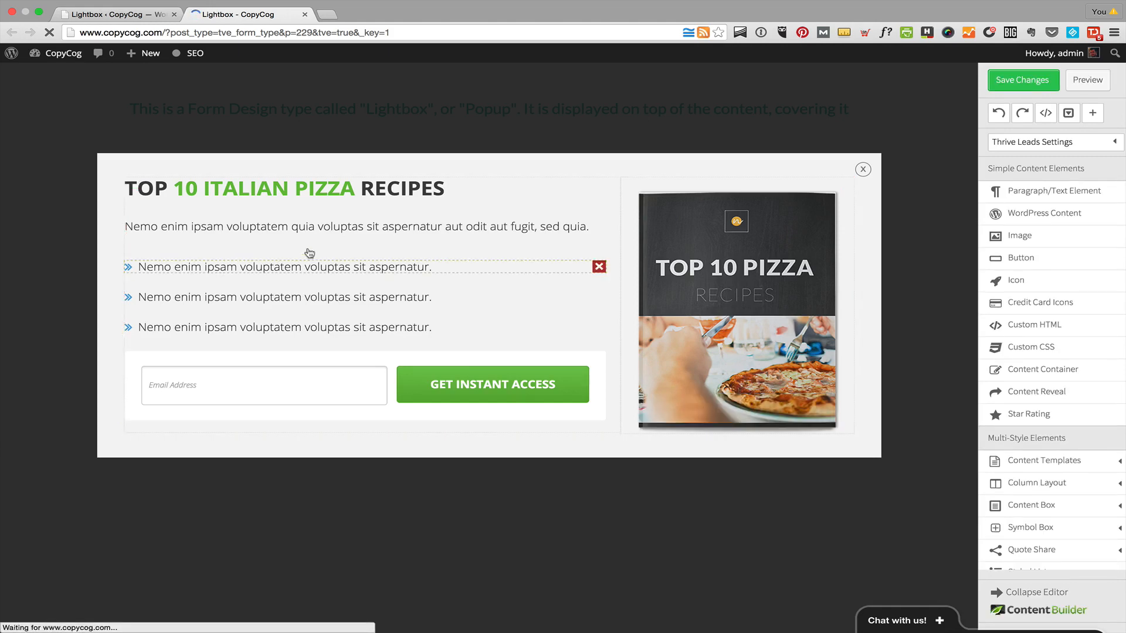
Step: Replace the lightbox headline with "GET OUR 4 STEPS TO PROFITABLE CONTENT"
click(318, 189)
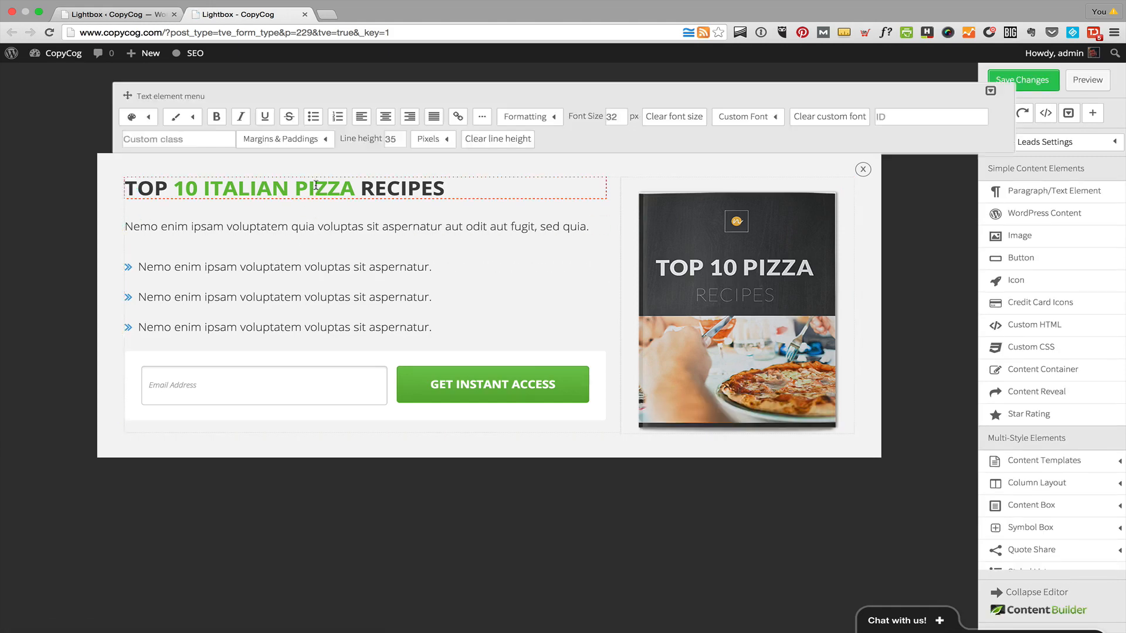
triple_click(316, 187)
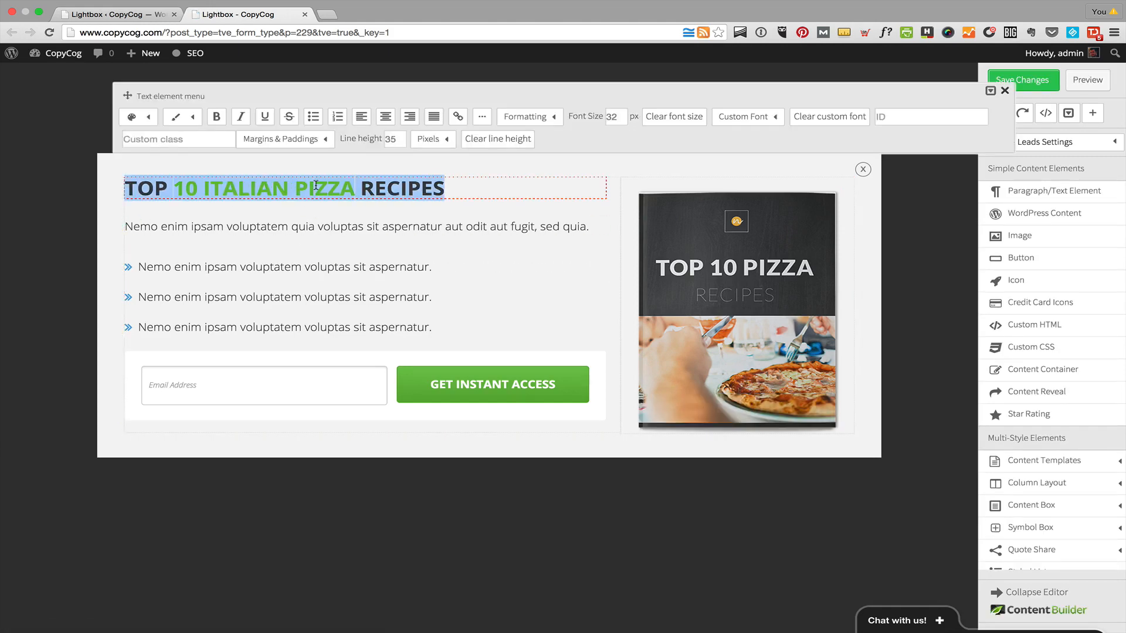
text(GET )
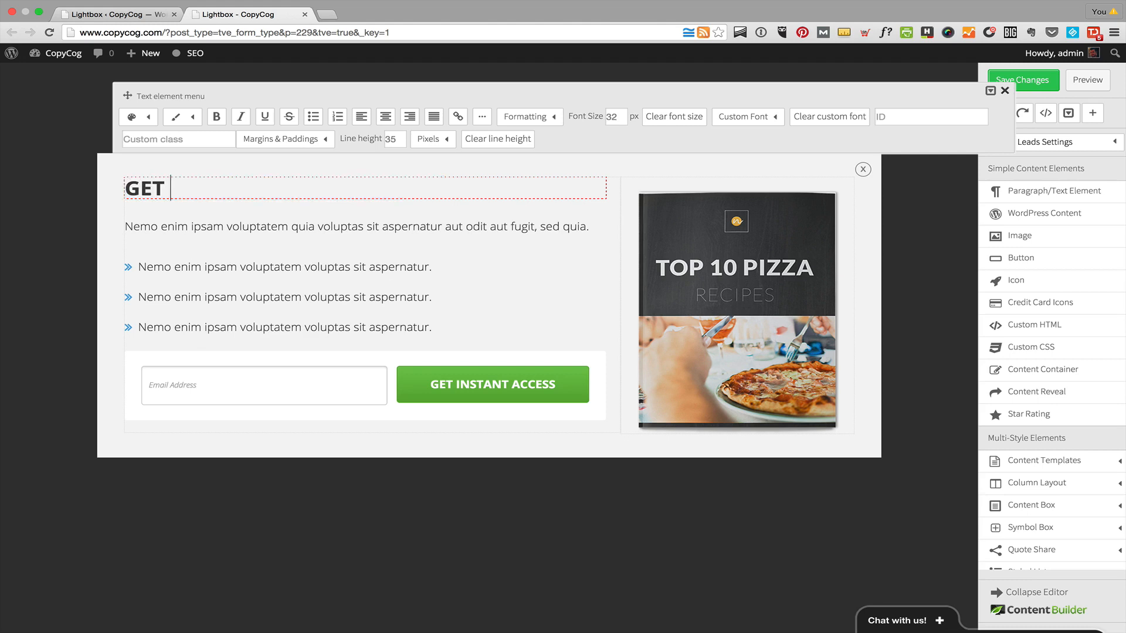
text(OUR 4 STE)
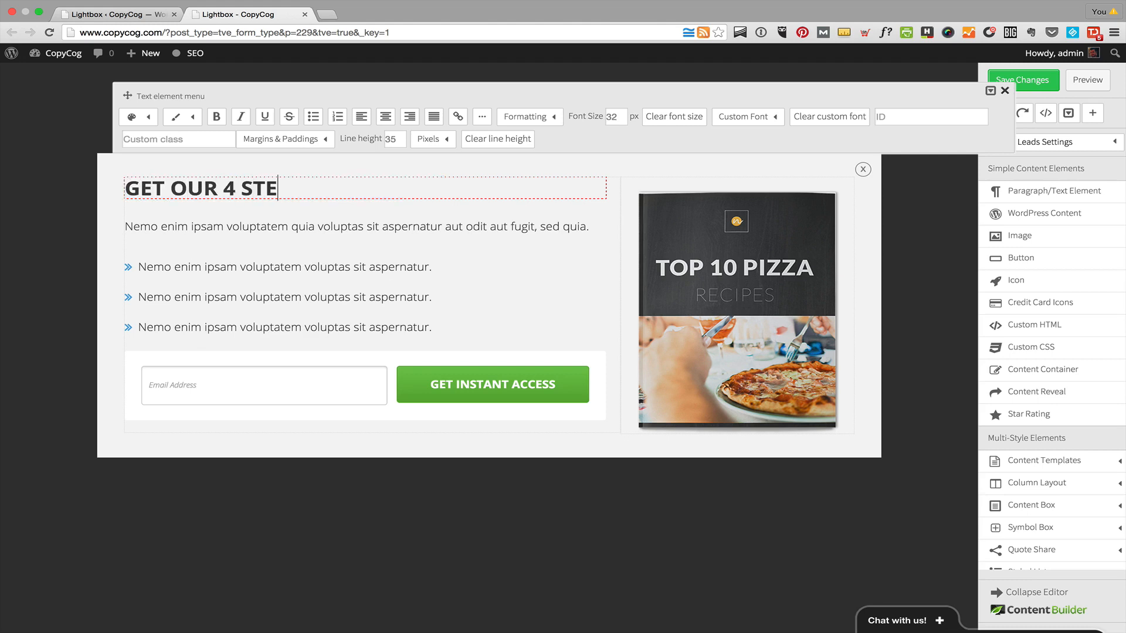
text(PS TO PROFITABLE)
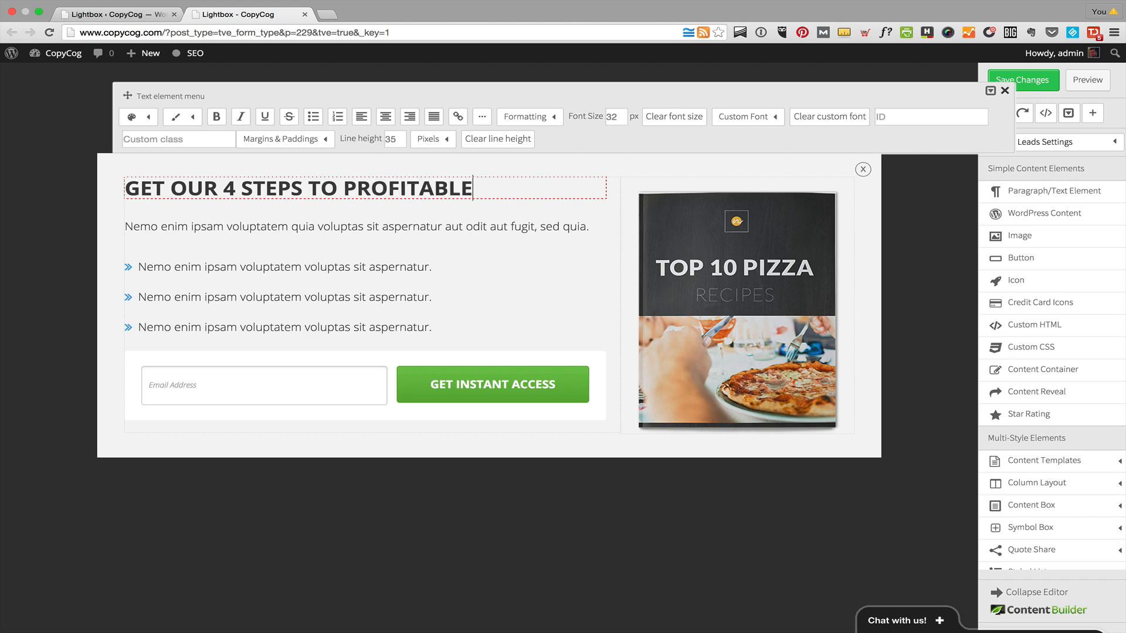
text( CONTENT)
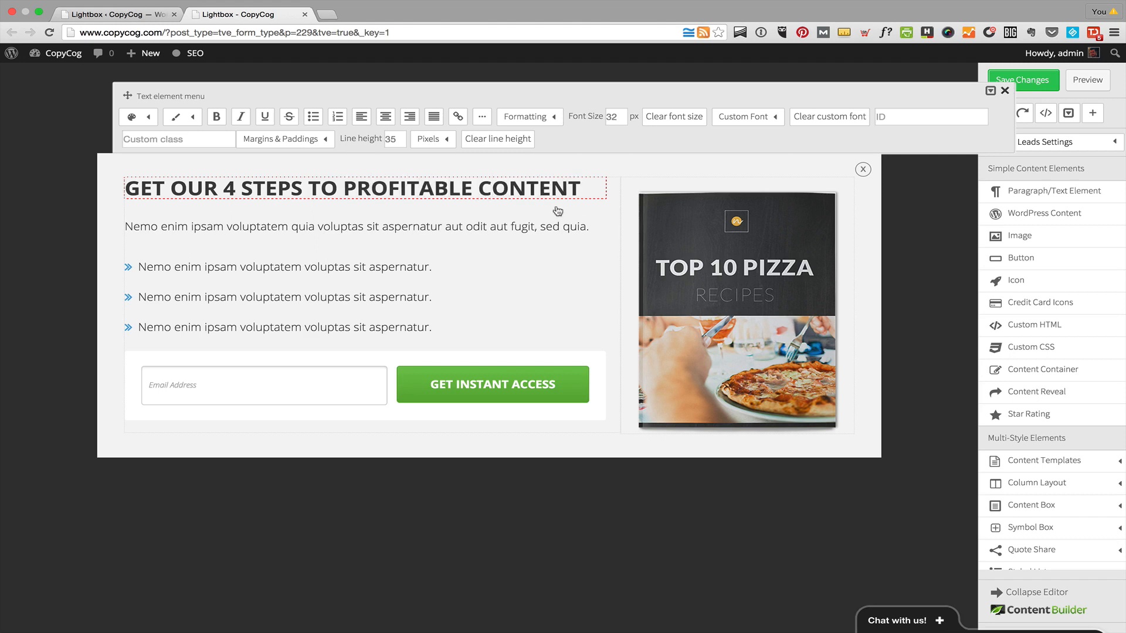
Step: Replace the pizza recipes book cover with the multi-device website mockup image from the media library
click(707, 250)
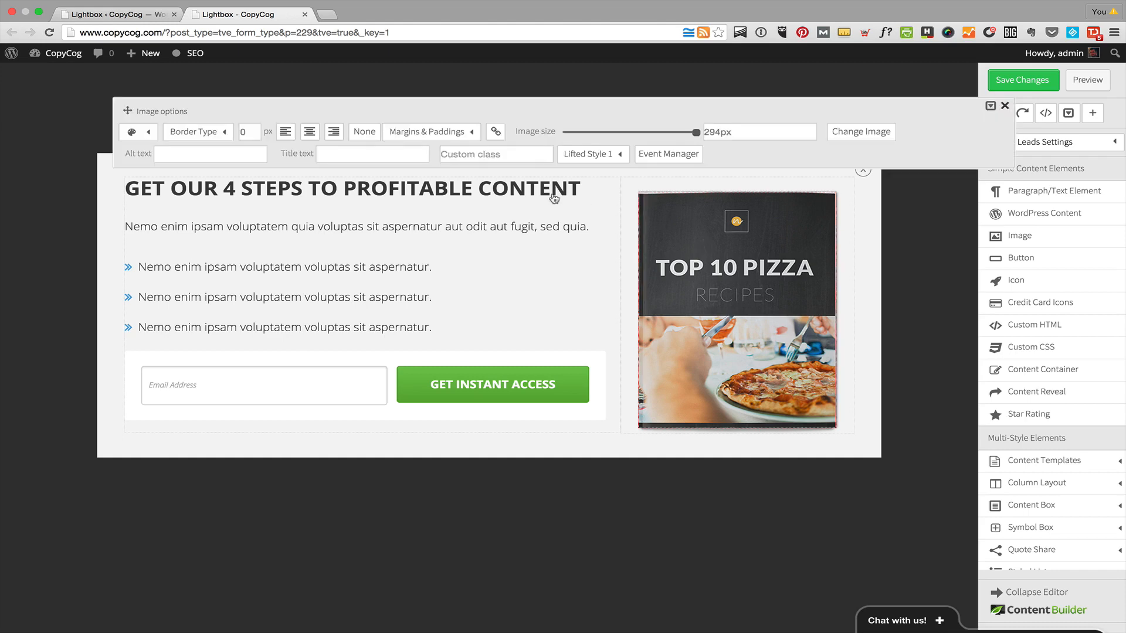
click(645, 154)
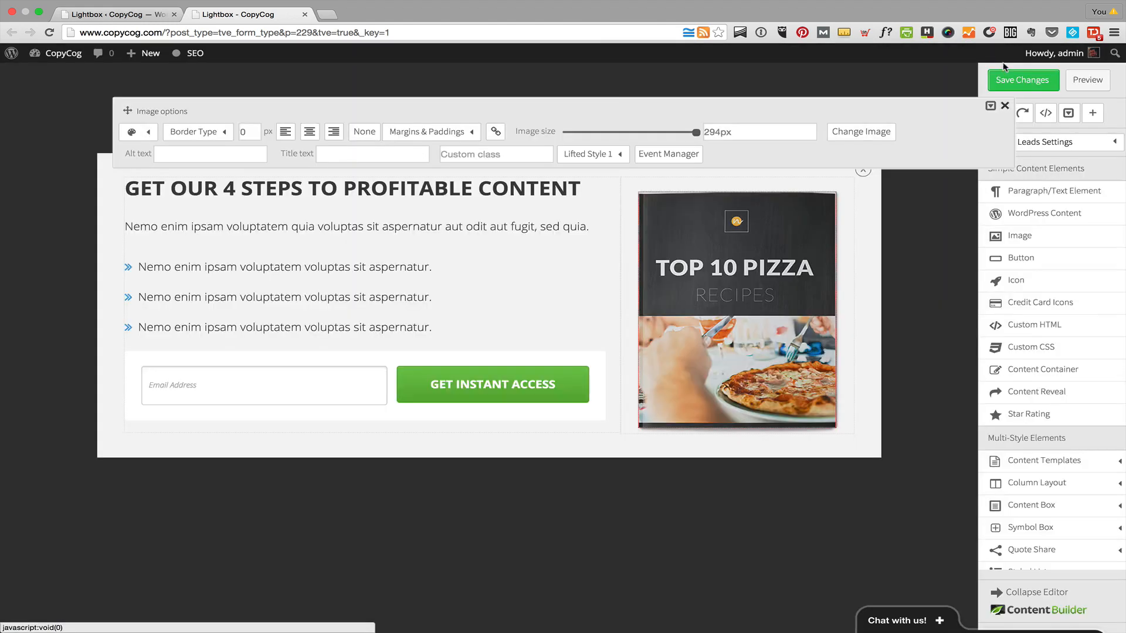
click(1003, 65)
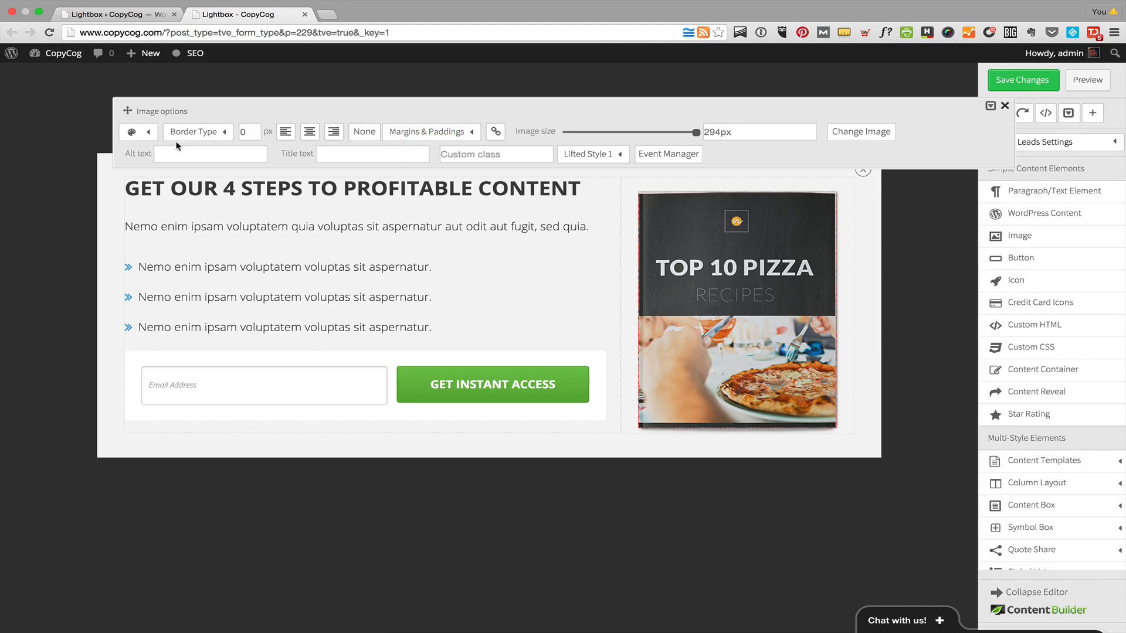
click(830, 136)
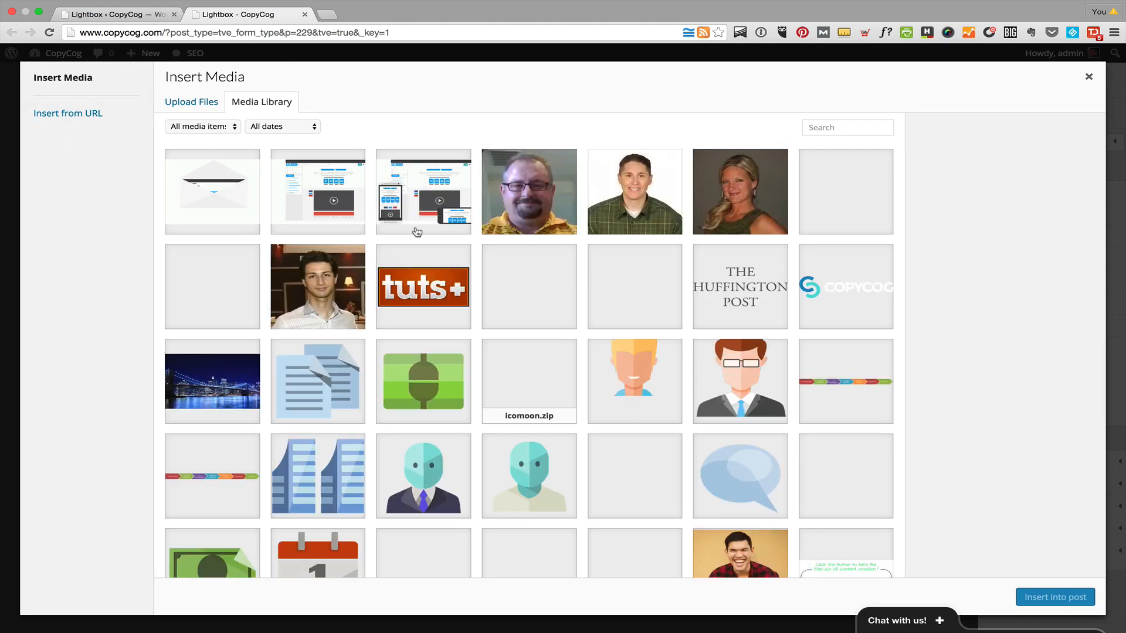
click(397, 195)
click(1064, 599)
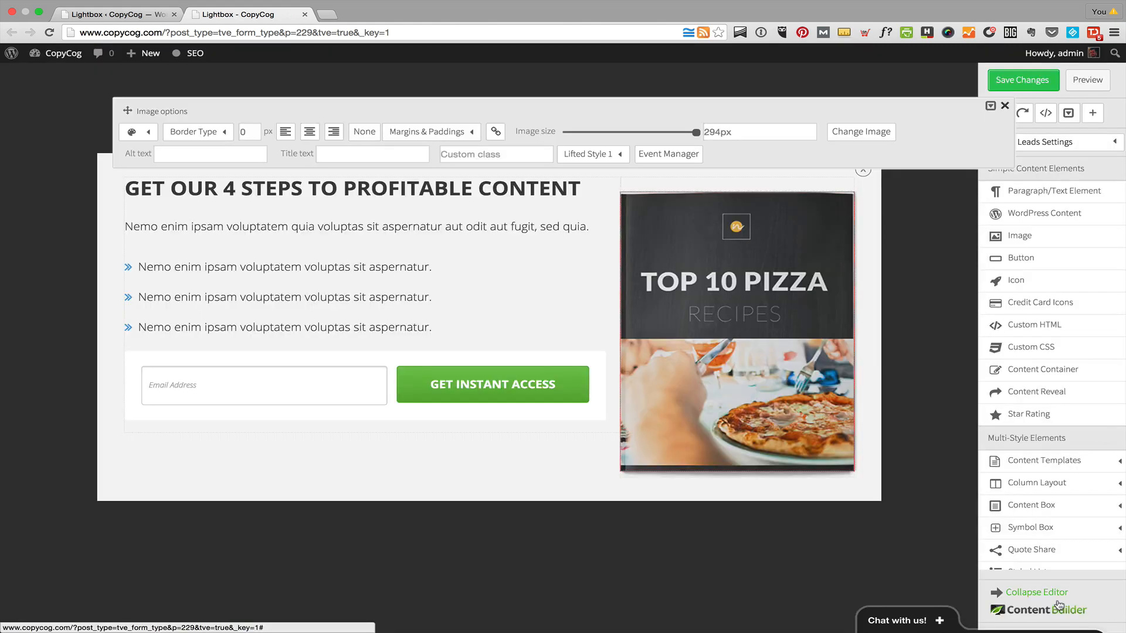
click(520, 299)
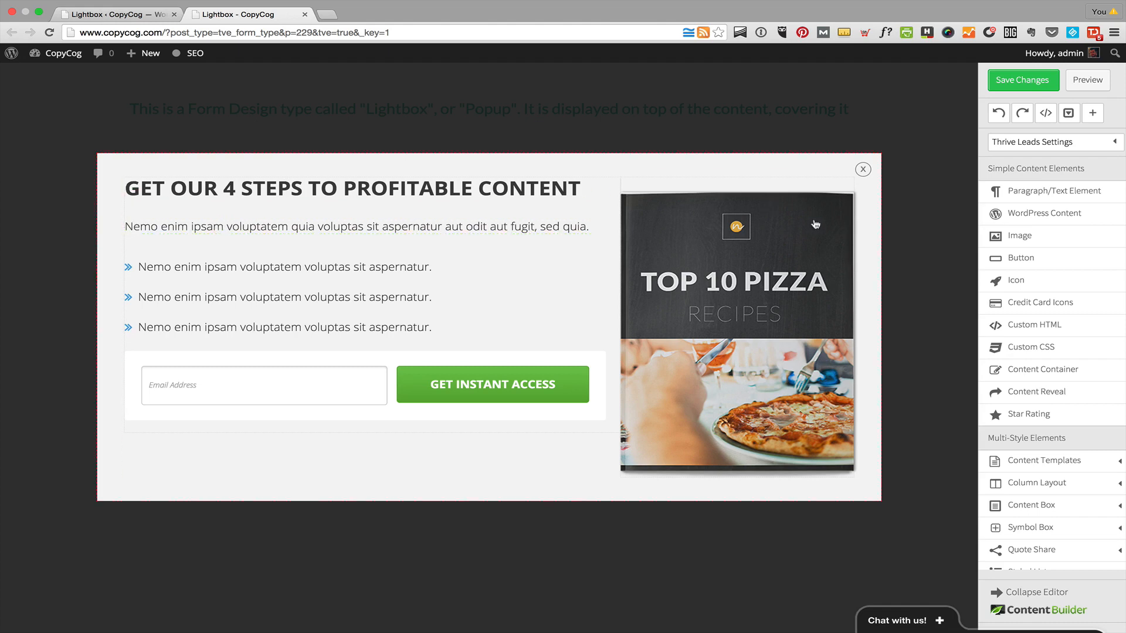
click(755, 264)
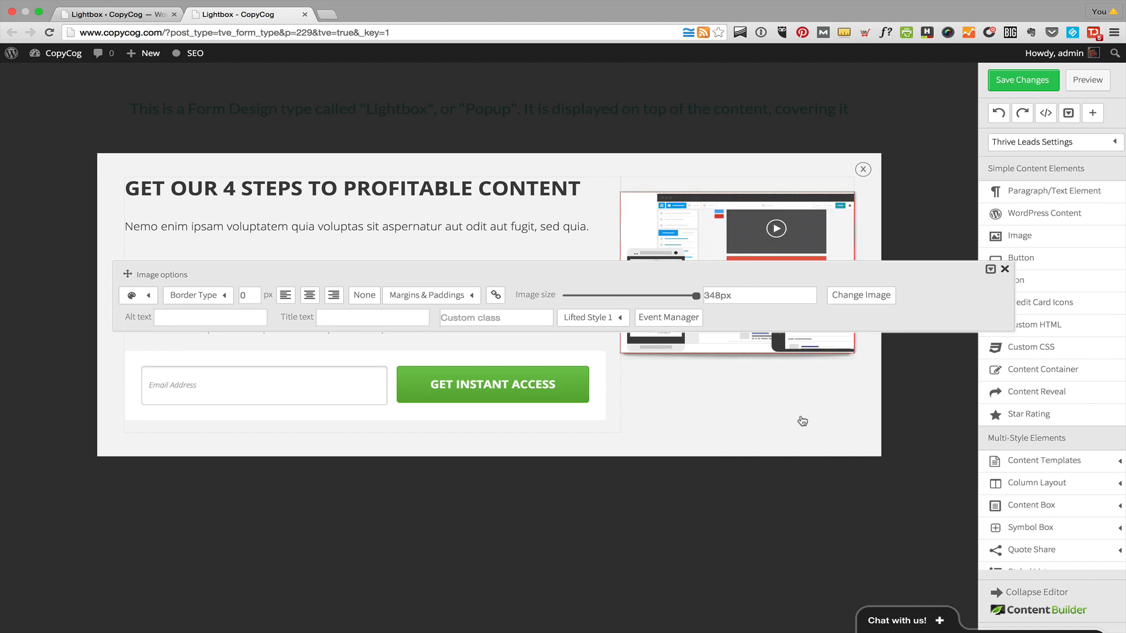
click(803, 421)
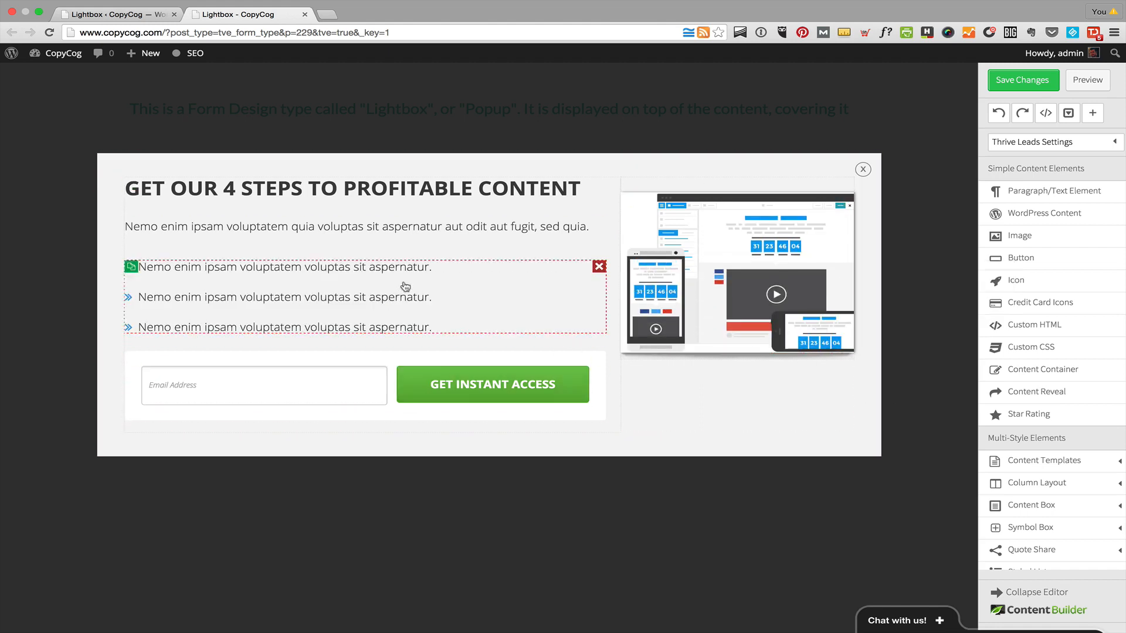
Step: Open the autoresponder code entry for the email opt-in fields, clear its placeholder text, and close it without generating fields
click(301, 380)
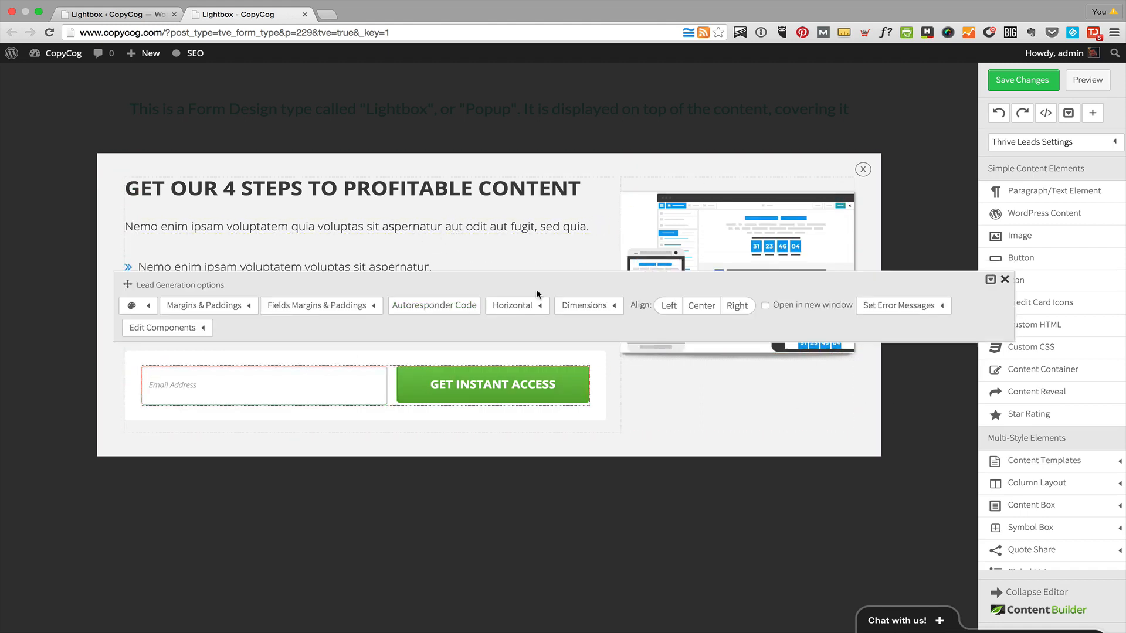
click(454, 316)
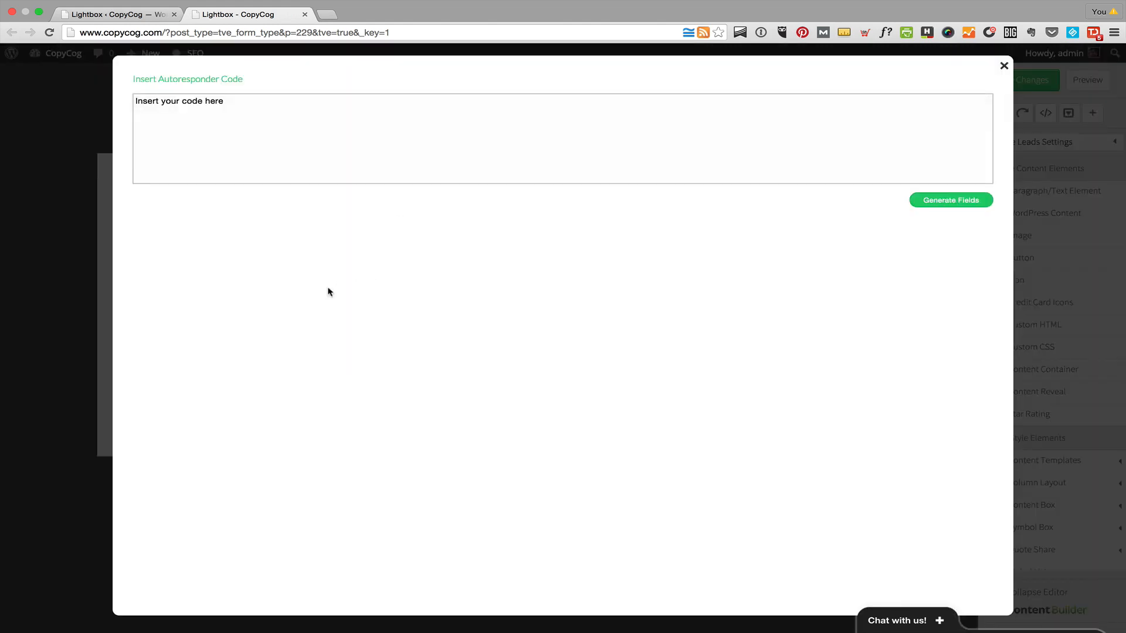
click(160, 139)
key(shift+alt+Left)
key(shift+super+Left)
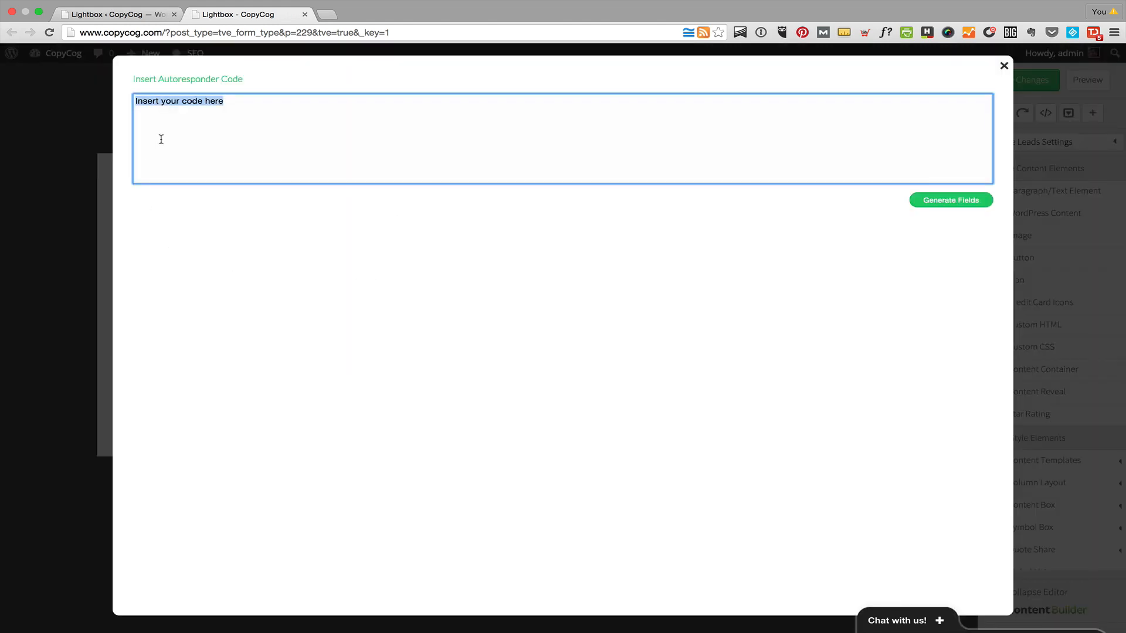
key(BackSpace)
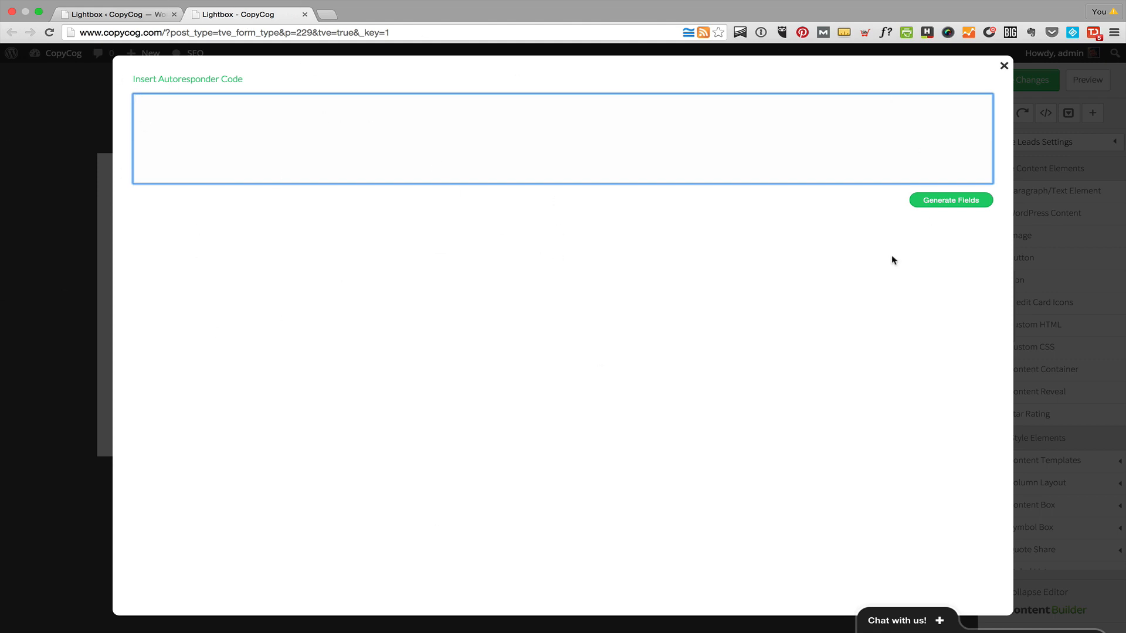
click(1005, 66)
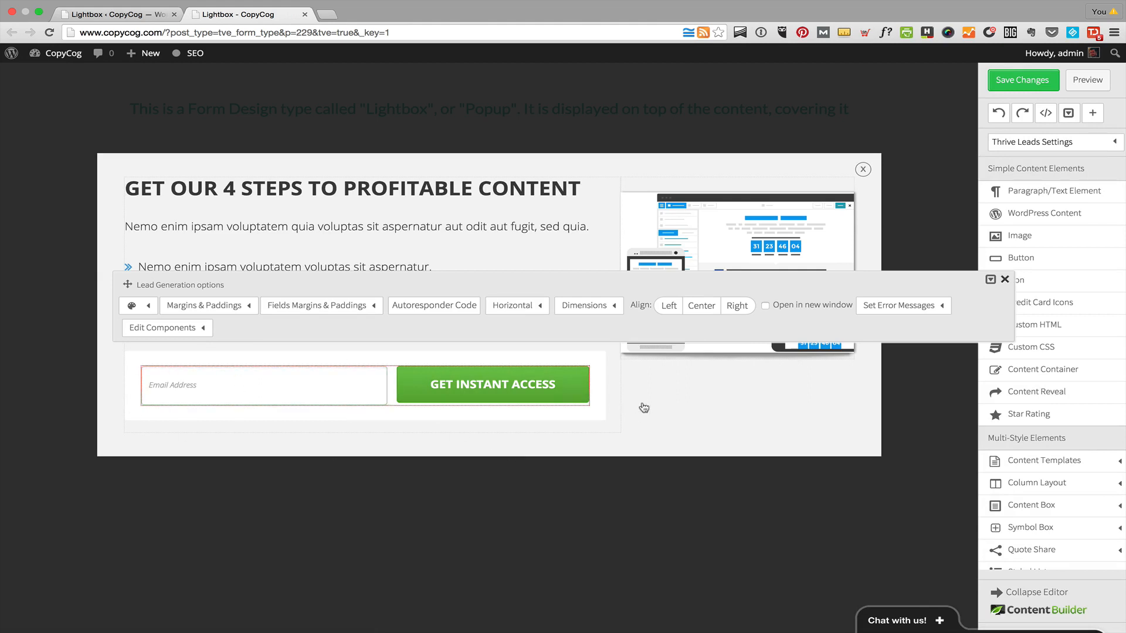
click(754, 409)
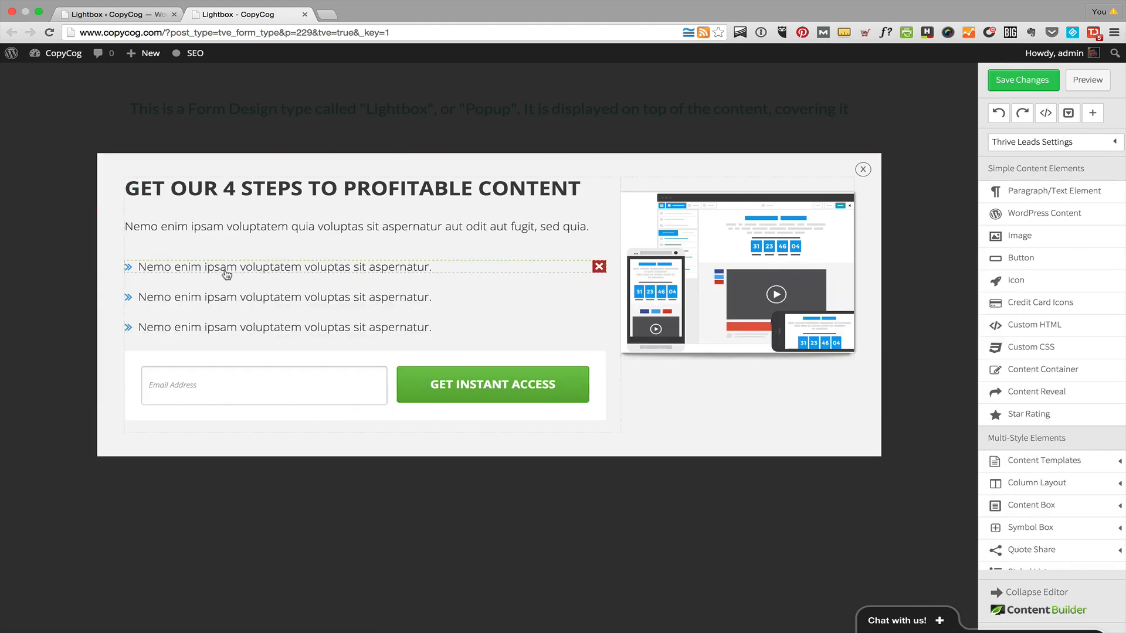
Step: Save the lightbox design changes and return to the Demo lightbox forms list in the other browser tab
triple_click(225, 268)
click(637, 394)
click(1013, 88)
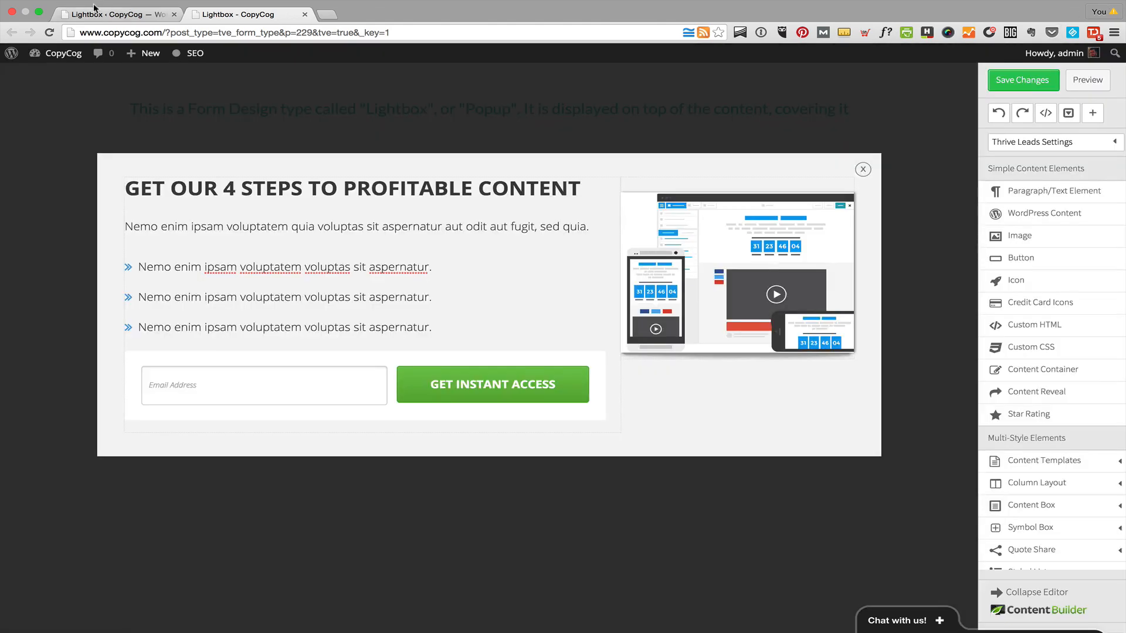
click(94, 9)
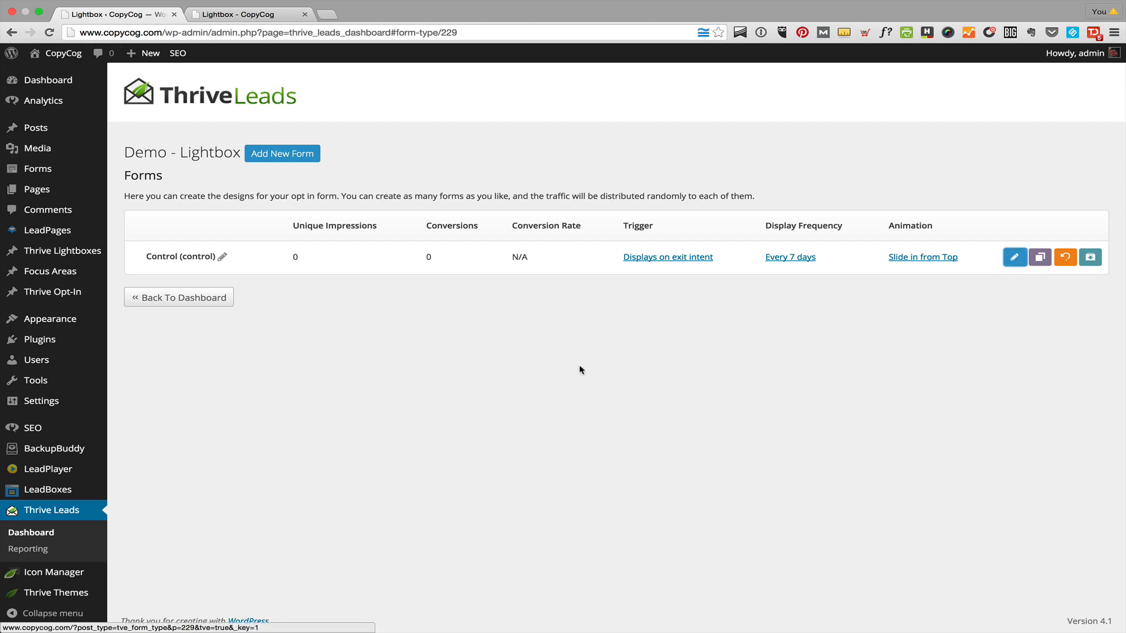